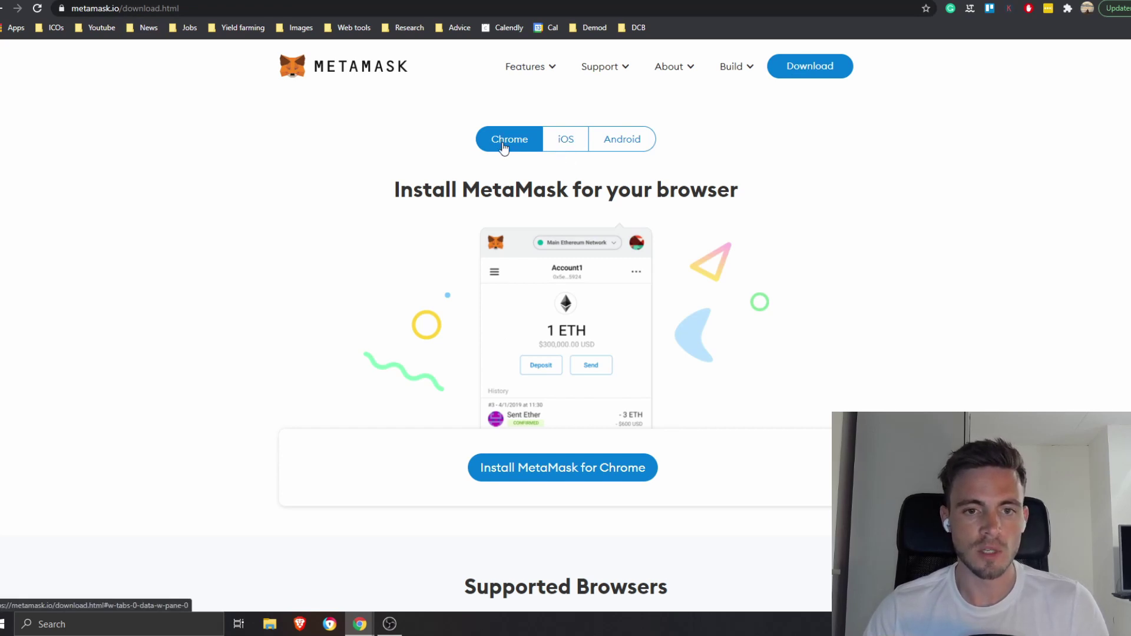
- Compare the Android download option, then return to the Chrome install option on metamask.io/download
left_click(568, 141)
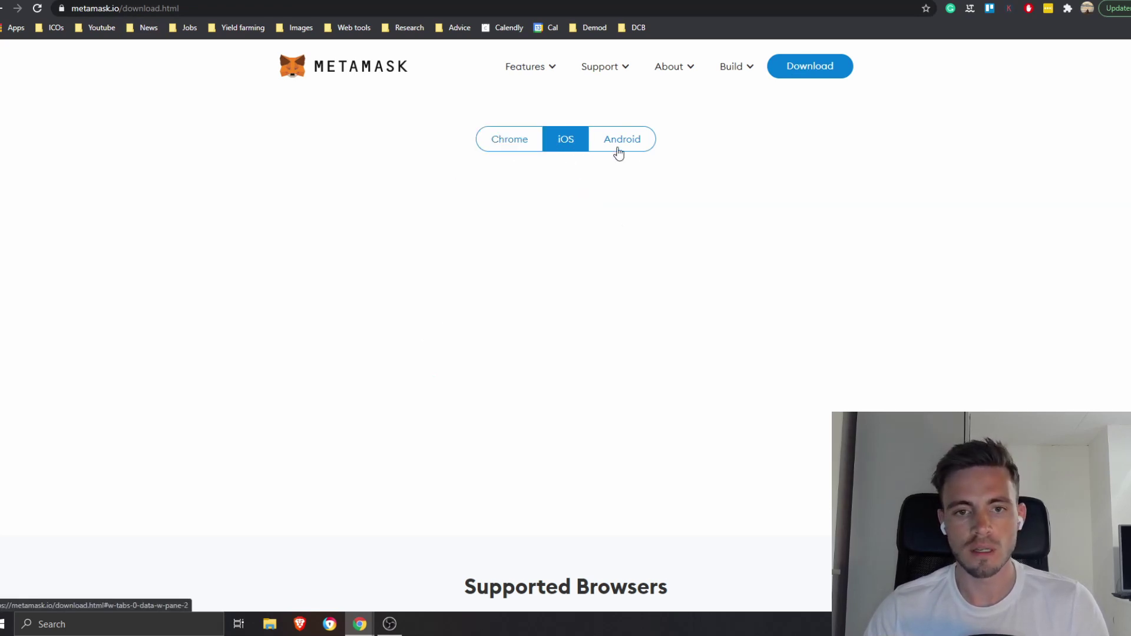
left_click(635, 147)
left_click(525, 143)
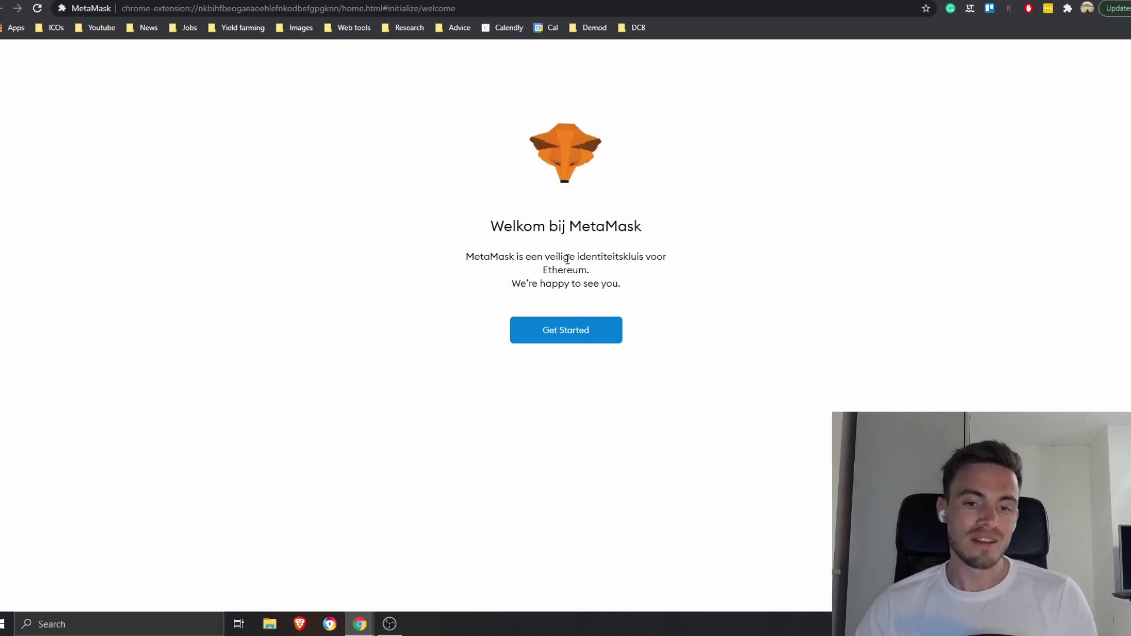
- Choose to create a brand-new wallet and decline usage-data sharing
left_click(564, 338)
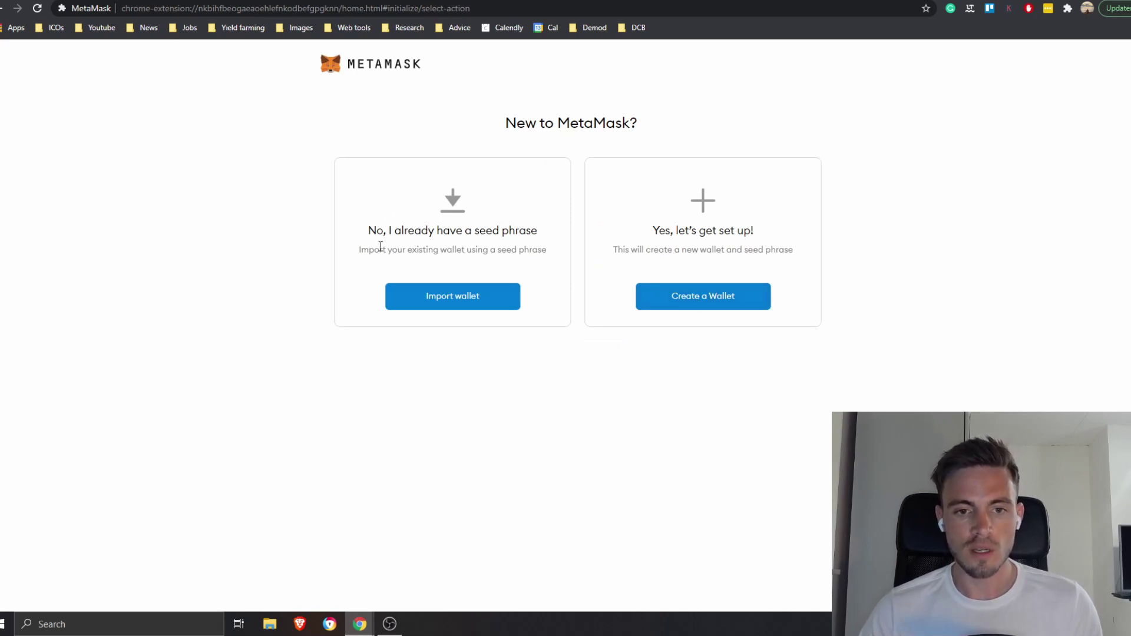
left_click(716, 304)
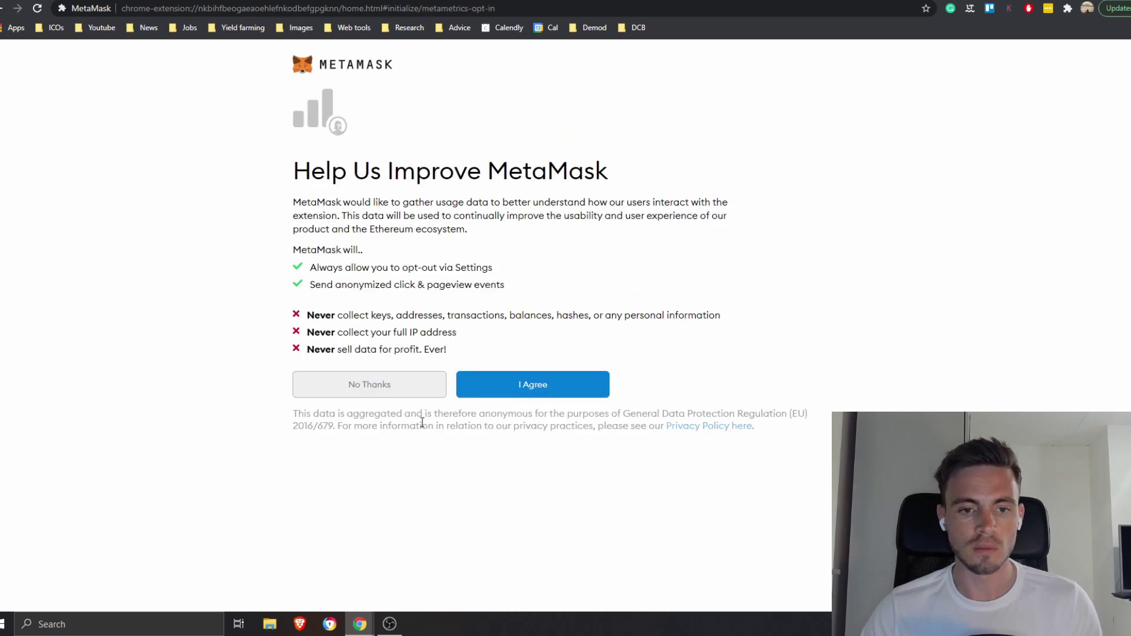
left_click_drag(293, 175, 717, 185)
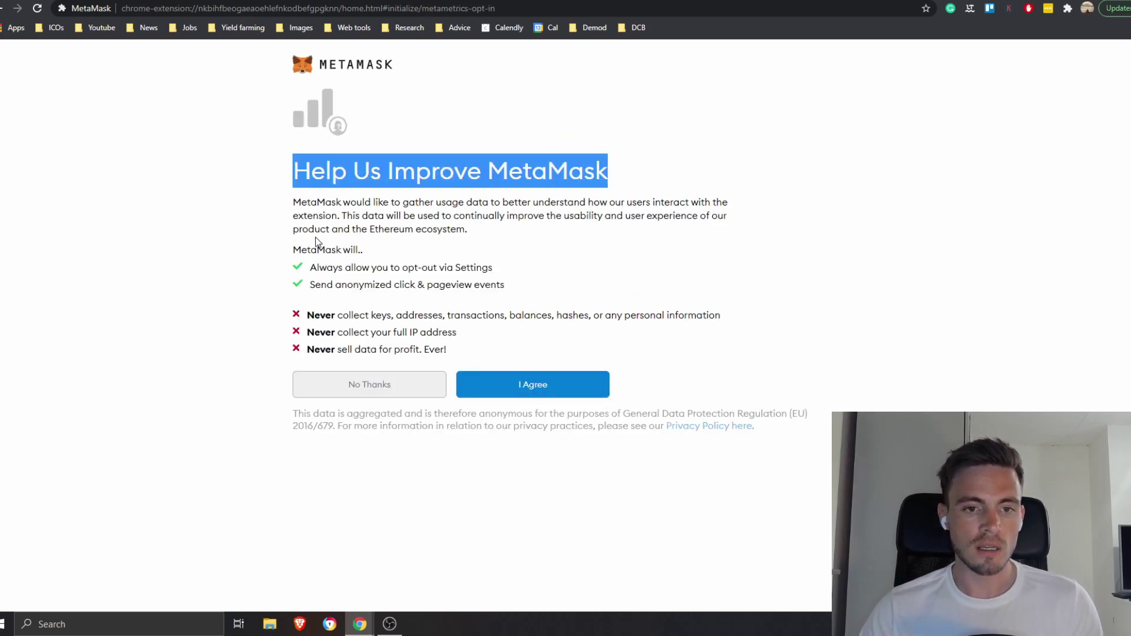
left_click(386, 387)
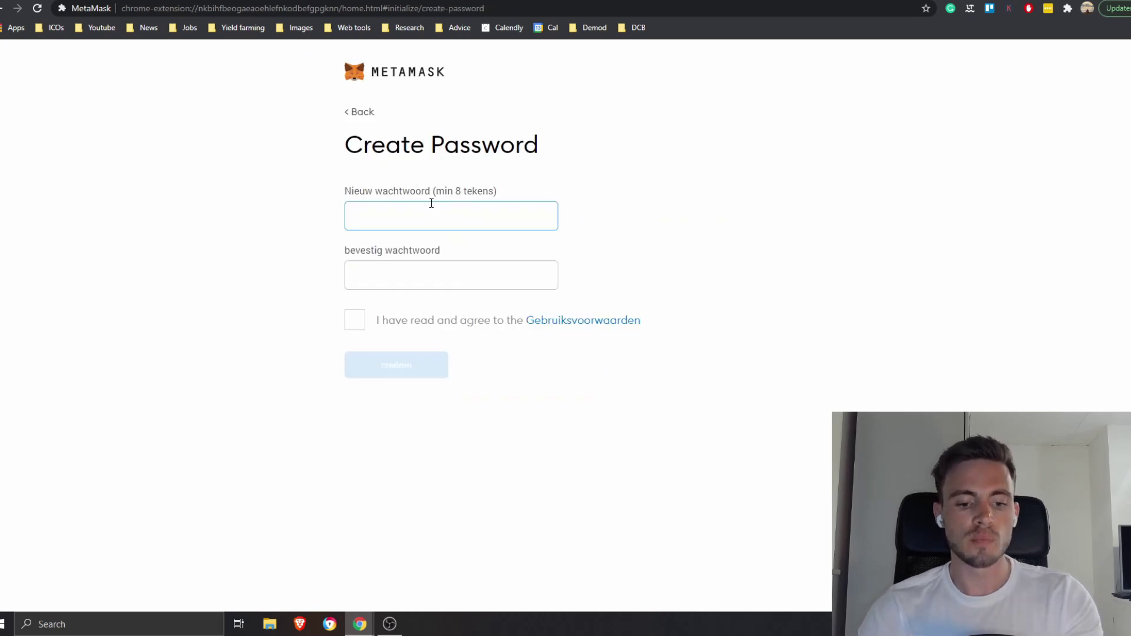
- Enter the new wallet password and confirm it
type("•••••••••")
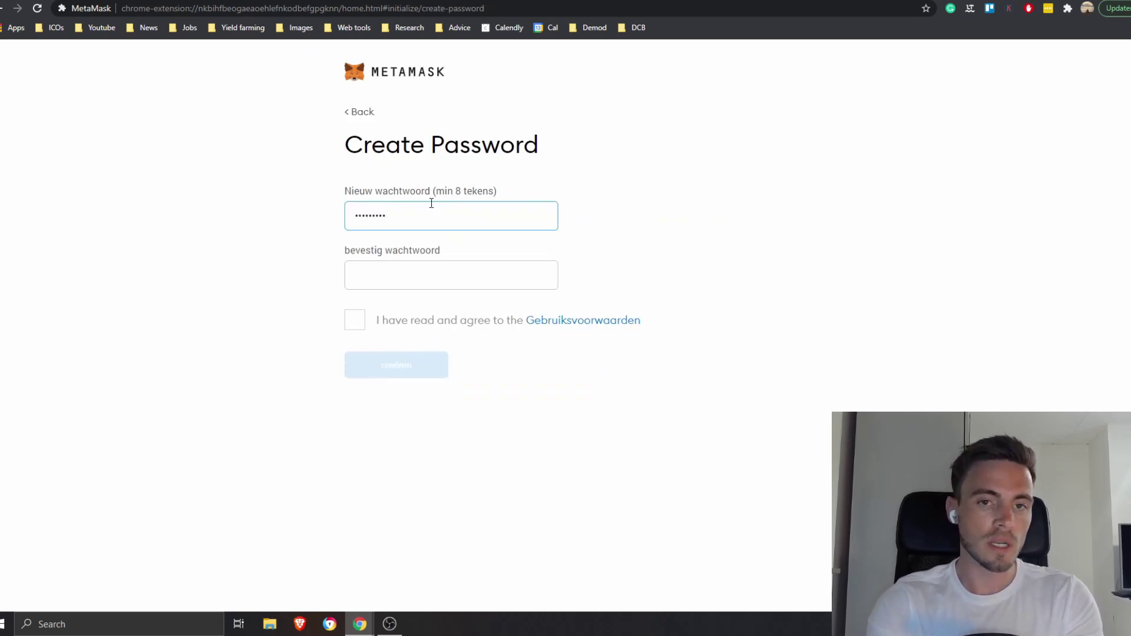
key("ctrl+a")
type("••••••••••")
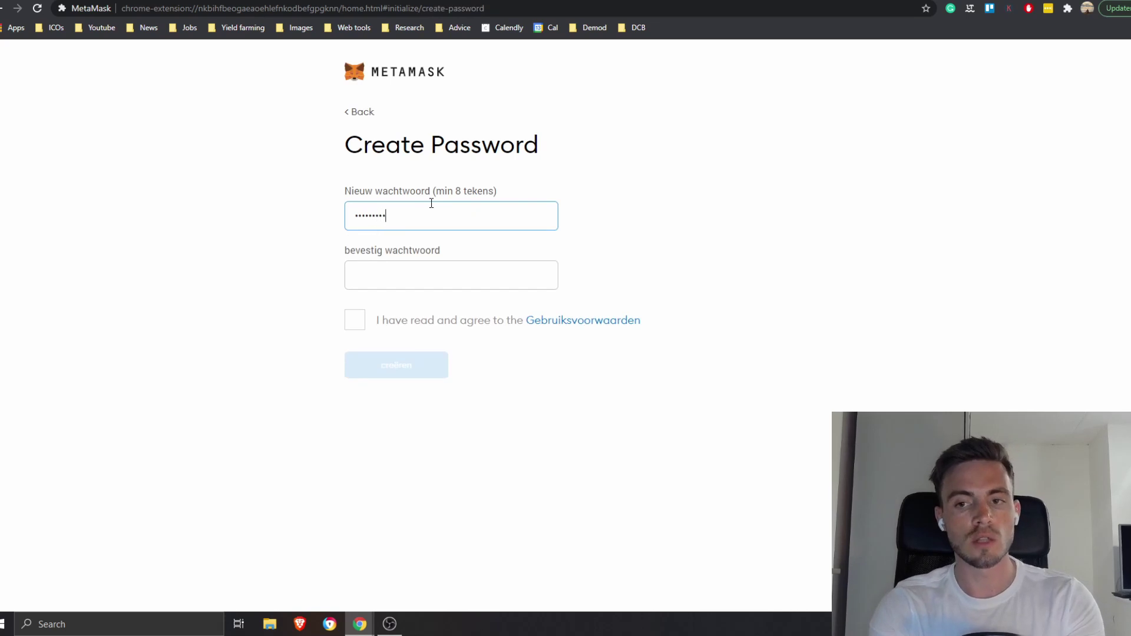
key("Tab")
type("••••••••••")
key("ctrl+a")
type("••••••••••")
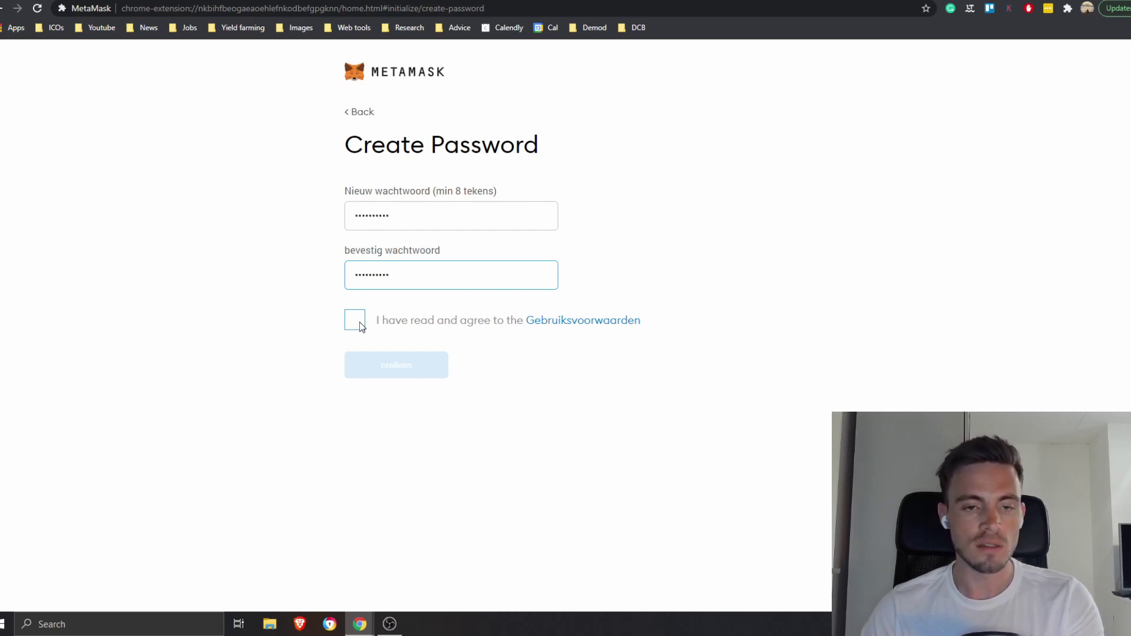
left_click(400, 219)
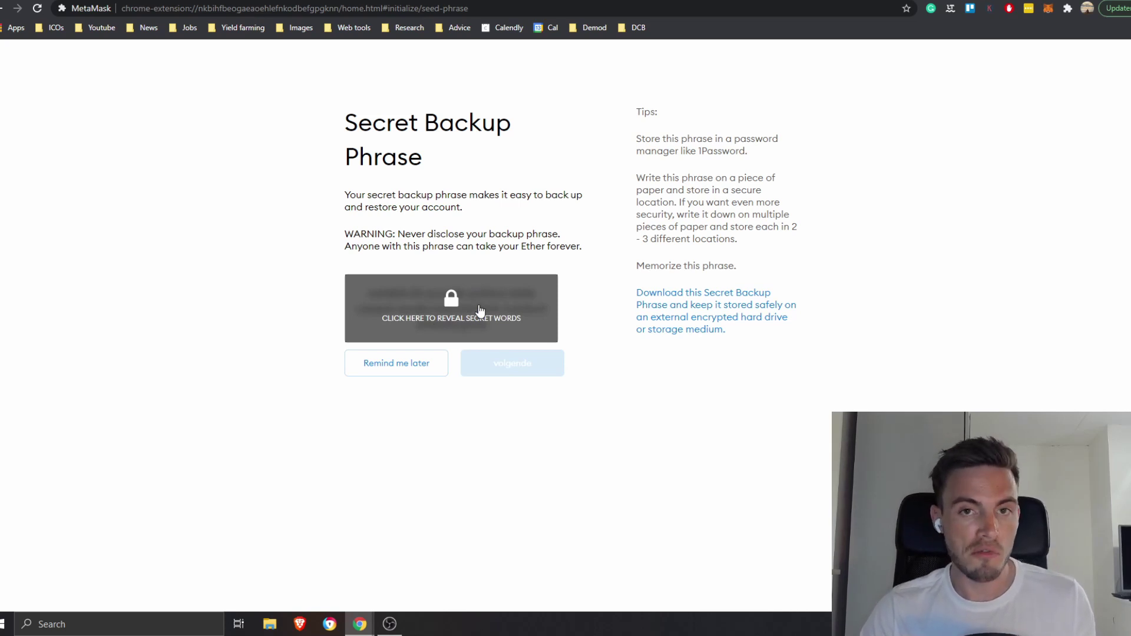
- Reveal the twelve secret backup words and select the whole phrase
left_click(480, 310)
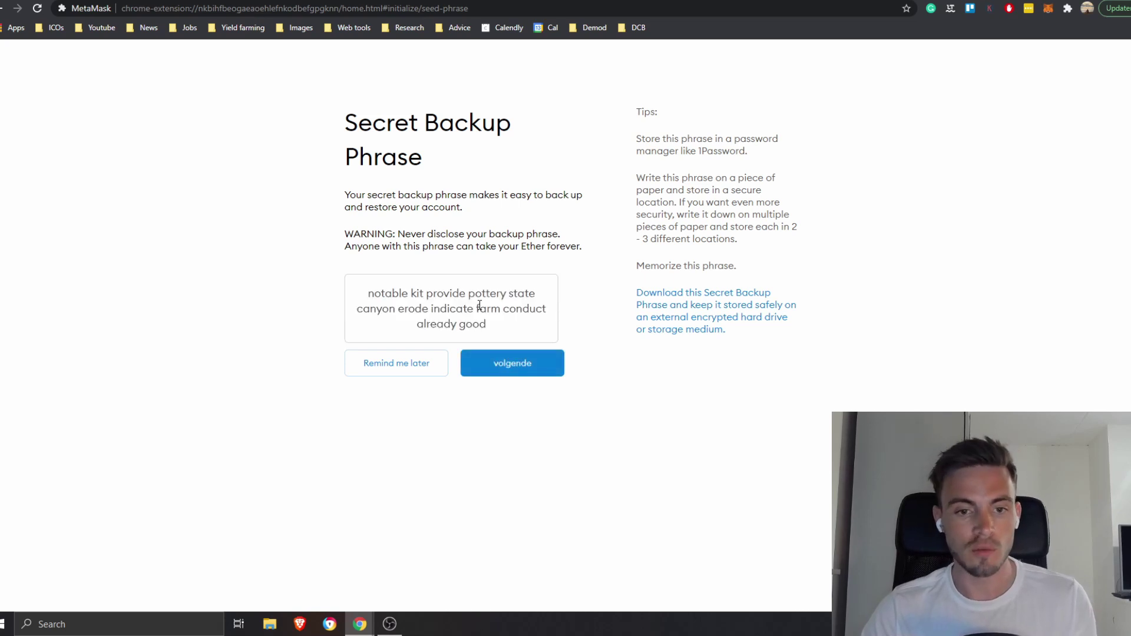
left_click_drag(499, 324, 340, 285)
key("ctrl+c")
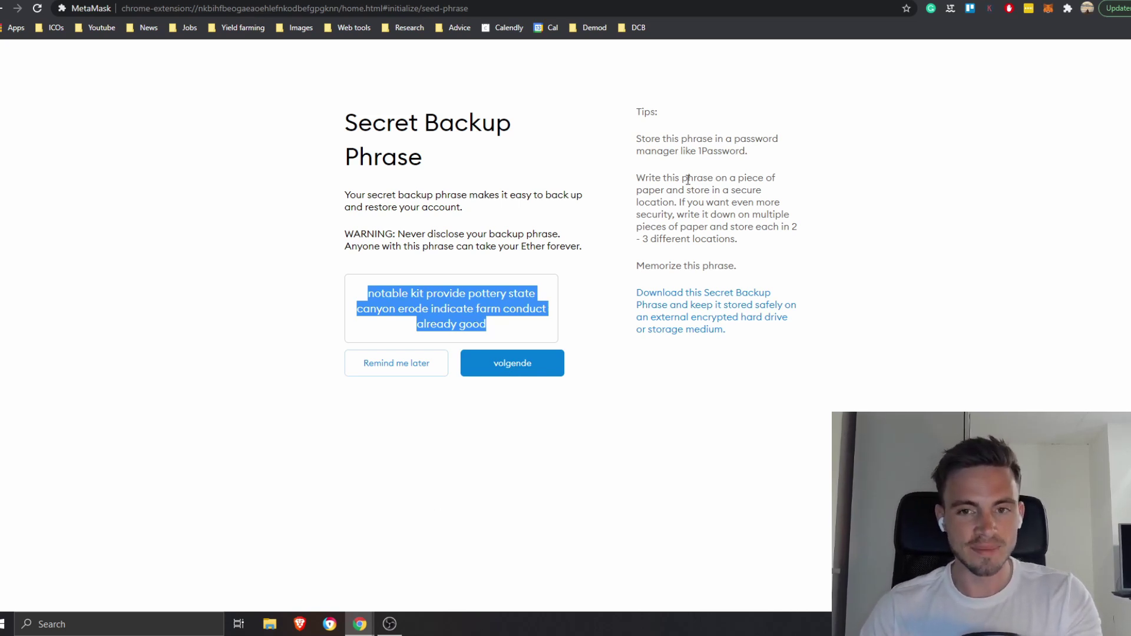
- Paste the backup phrase into a new klad.nl note, then return to the MetaMask tab
key("ctrl+t")
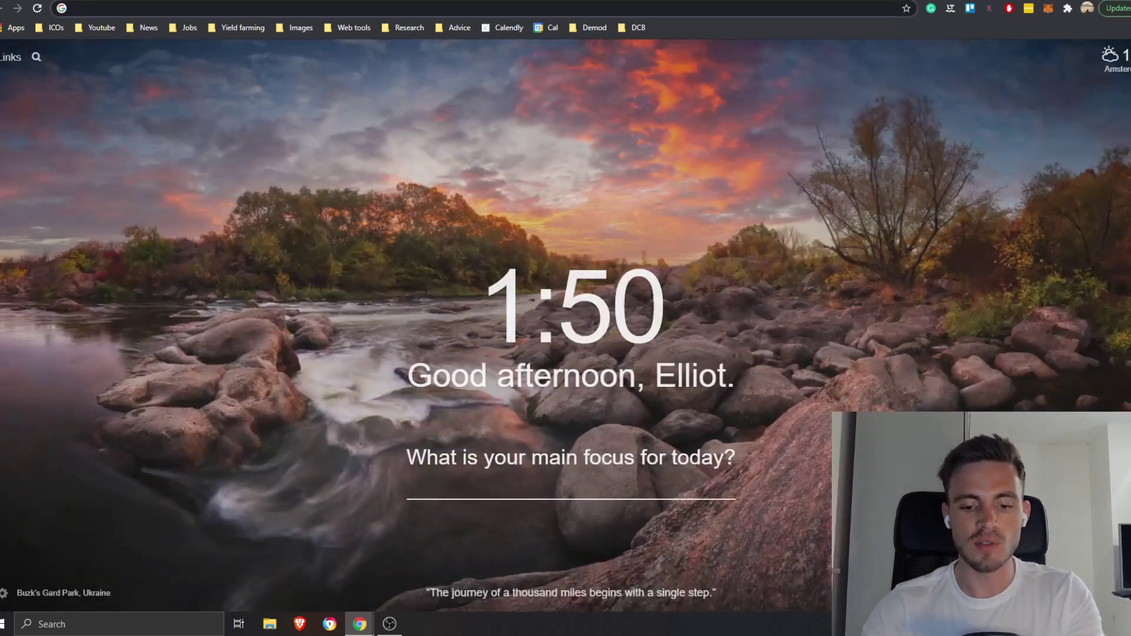
type("klad.nl")
key("Return")
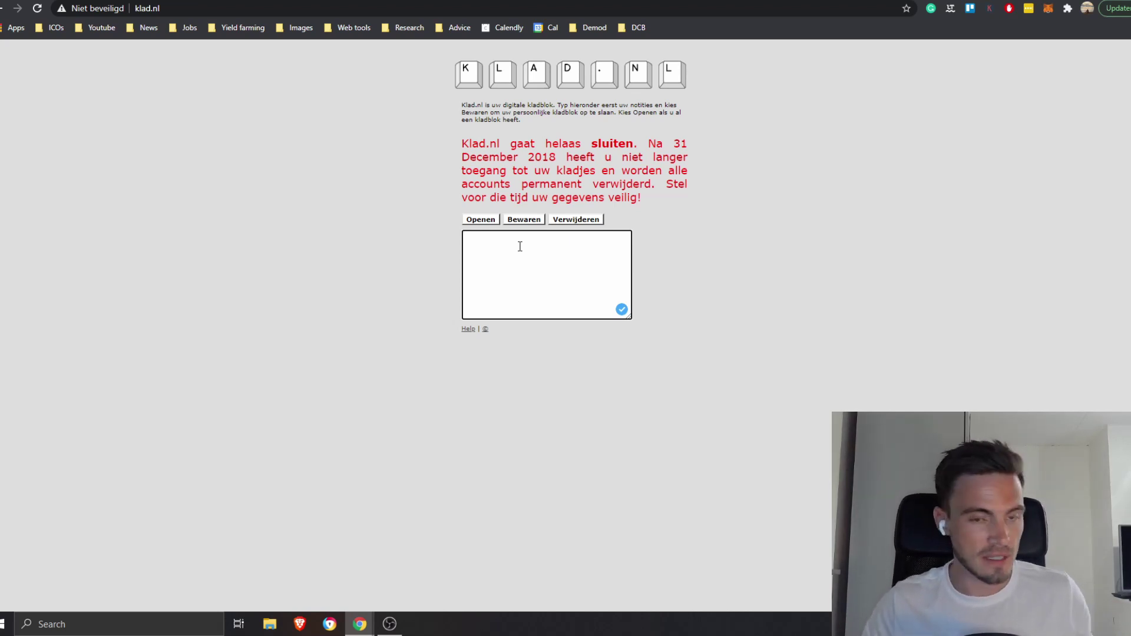
key("ctrl+v")
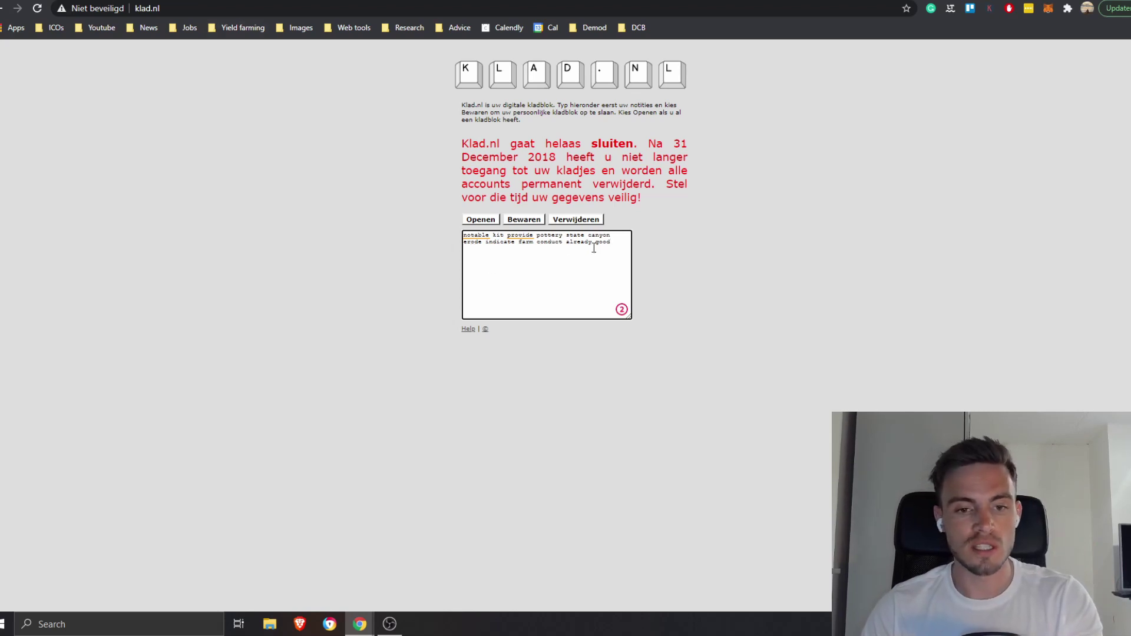
key("ctrl+shift+Tab")
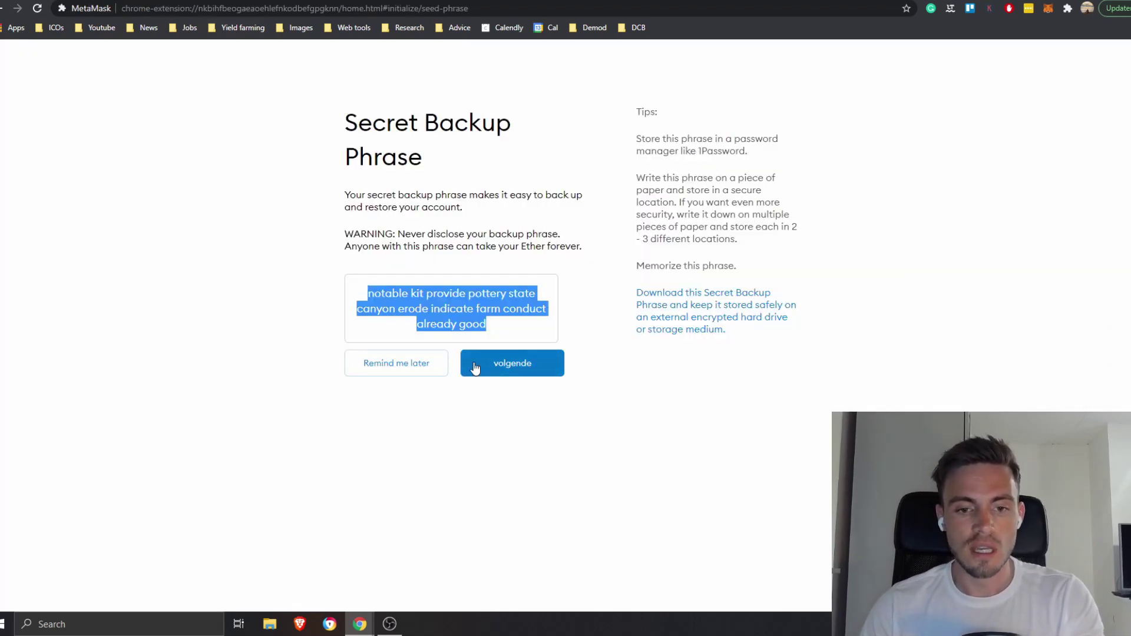
- Continue to the phrase confirmation page and check the saved words in the klad.nl note
left_click(524, 366)
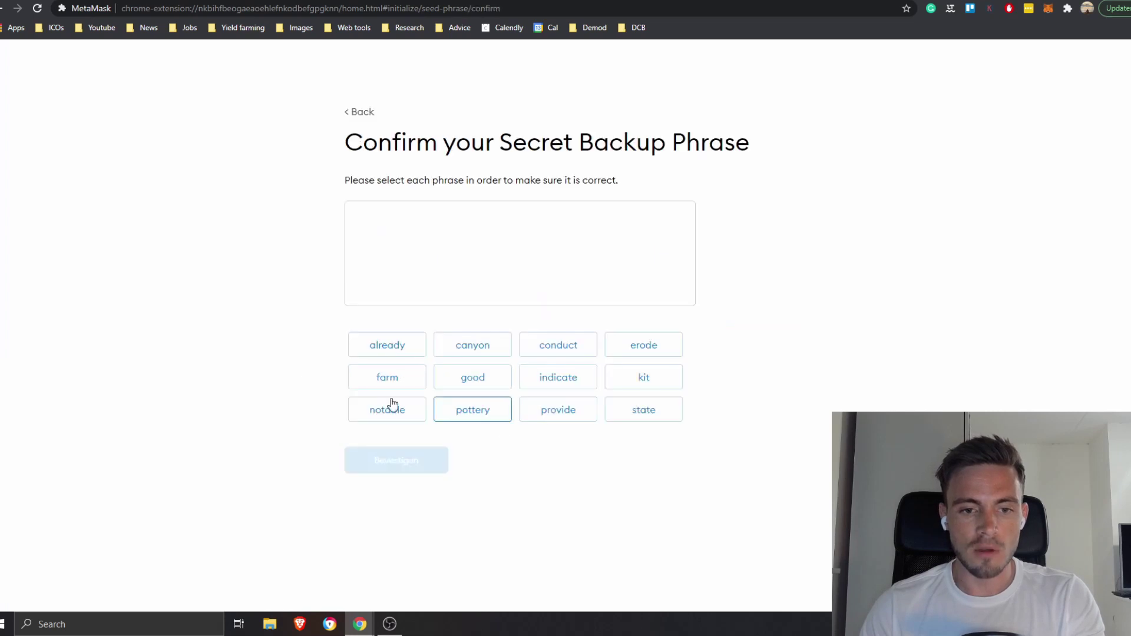
left_click_drag(345, 148, 845, 222)
left_click(424, 133)
key("ctrl+Tab")
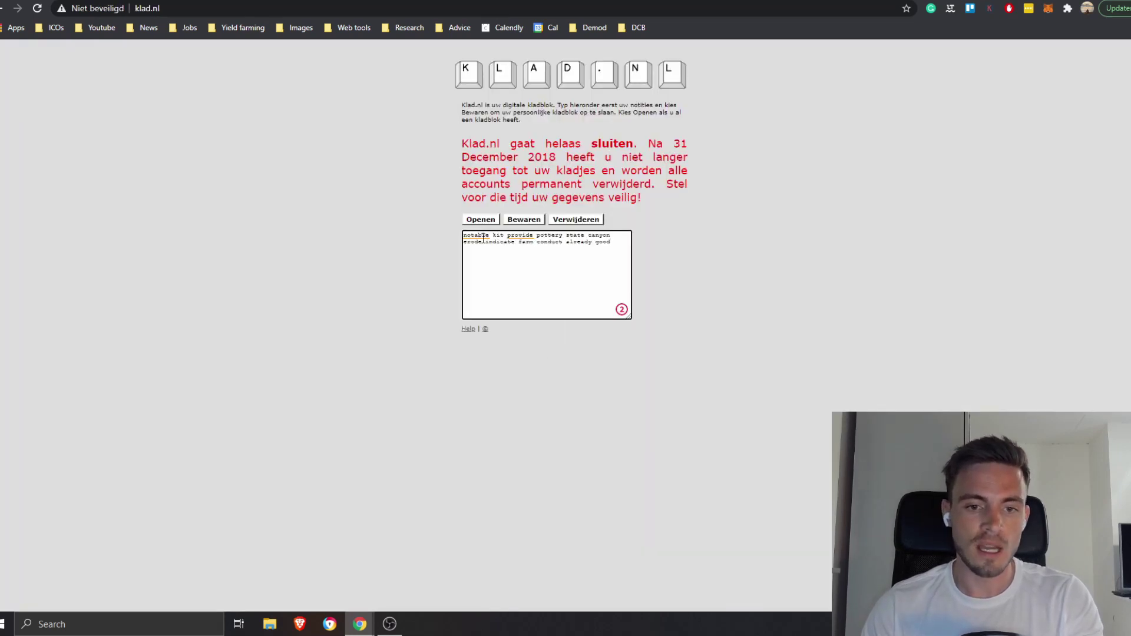
left_click_drag(464, 236, 524, 236)
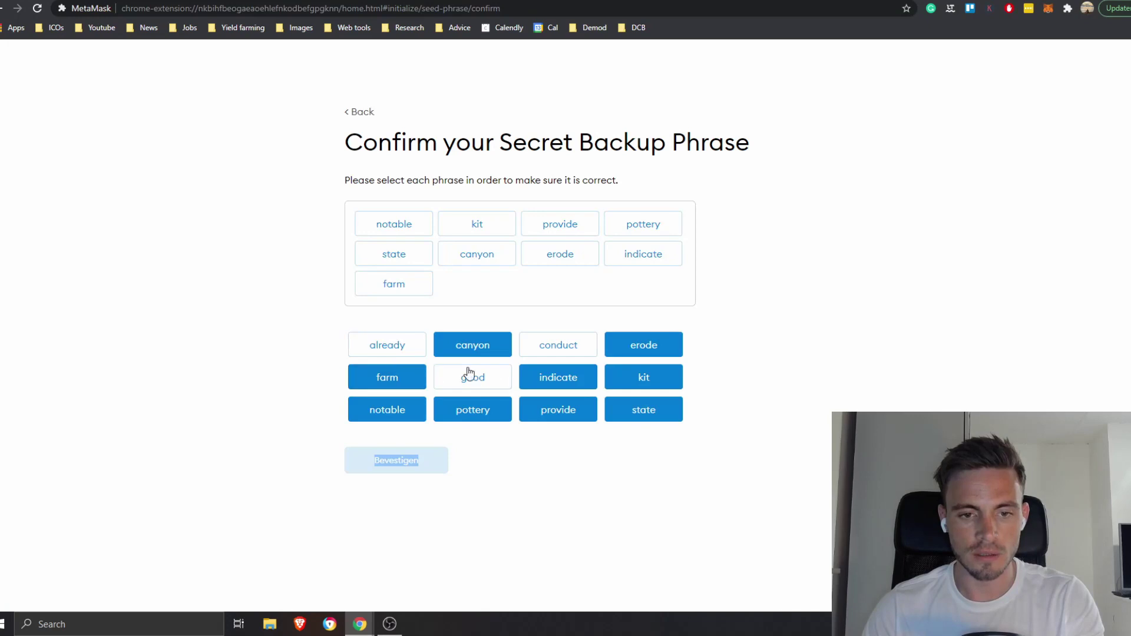
- Pick the backup words in order, ending with conduct, already and good, and submit
left_click(575, 344)
left_click(384, 345)
left_click(474, 380)
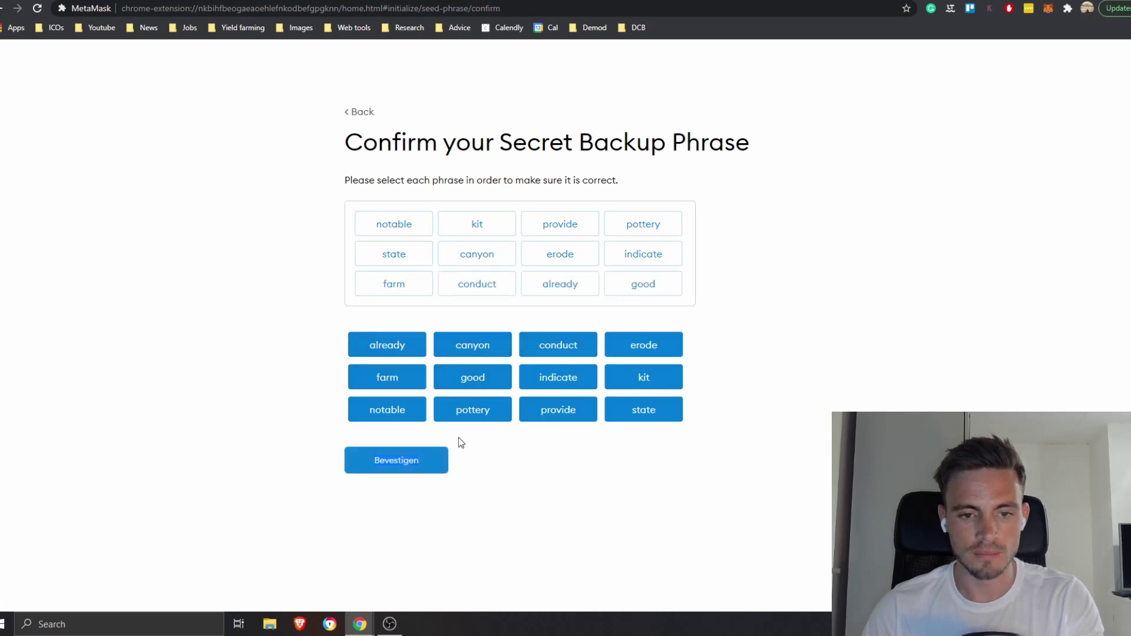
left_click(408, 466)
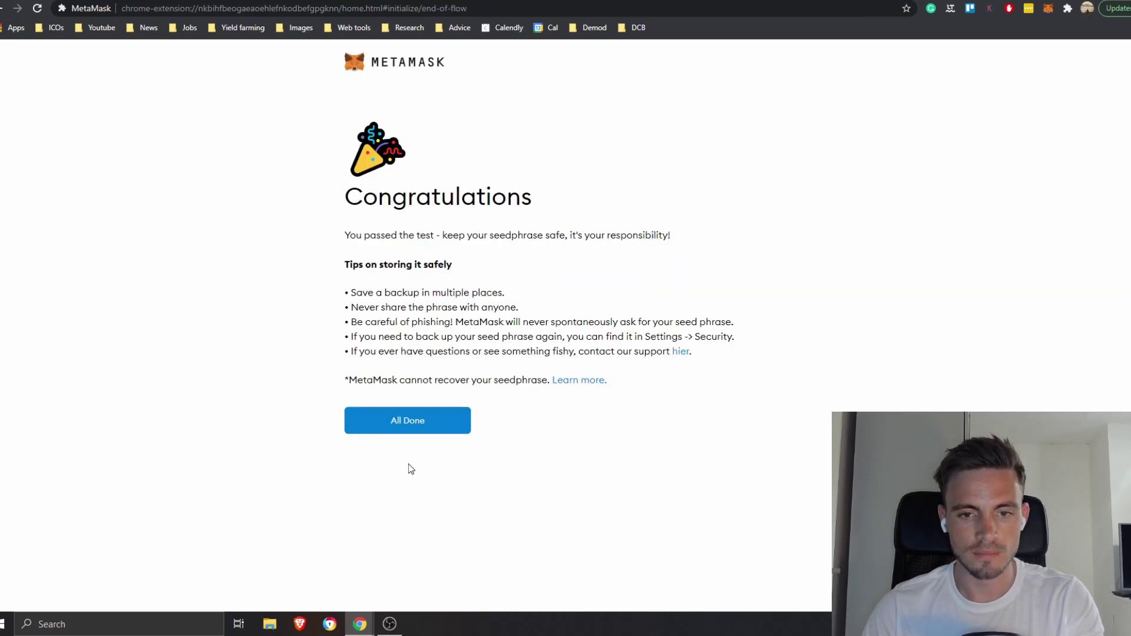
- Finish setup and unlock the wallet with the password
left_click(422, 426)
type("*********")
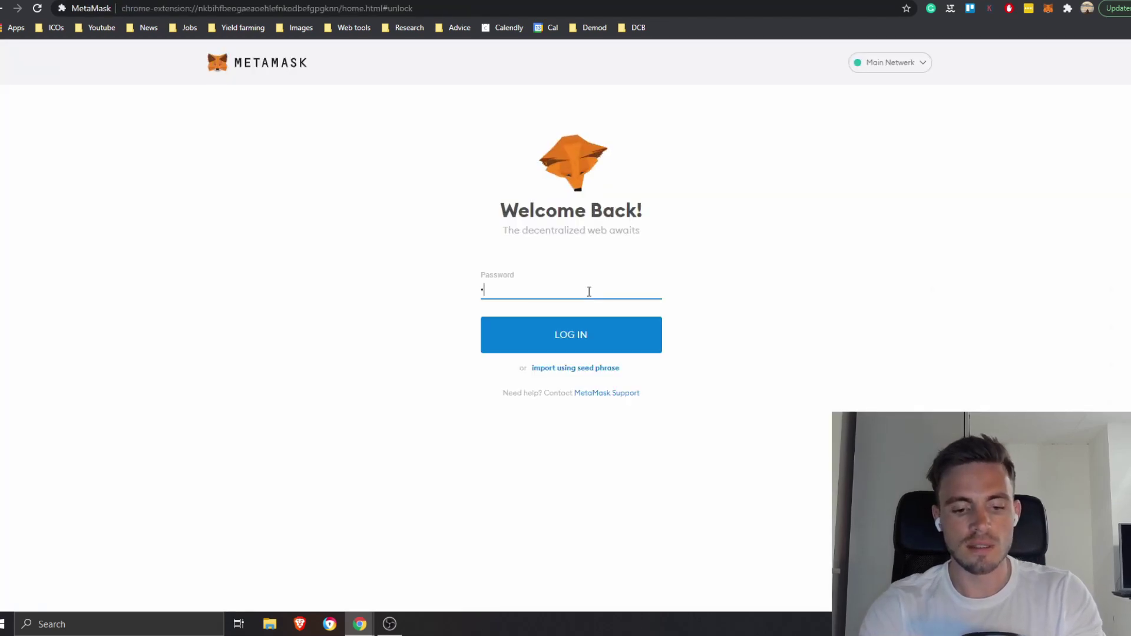
key("Return")
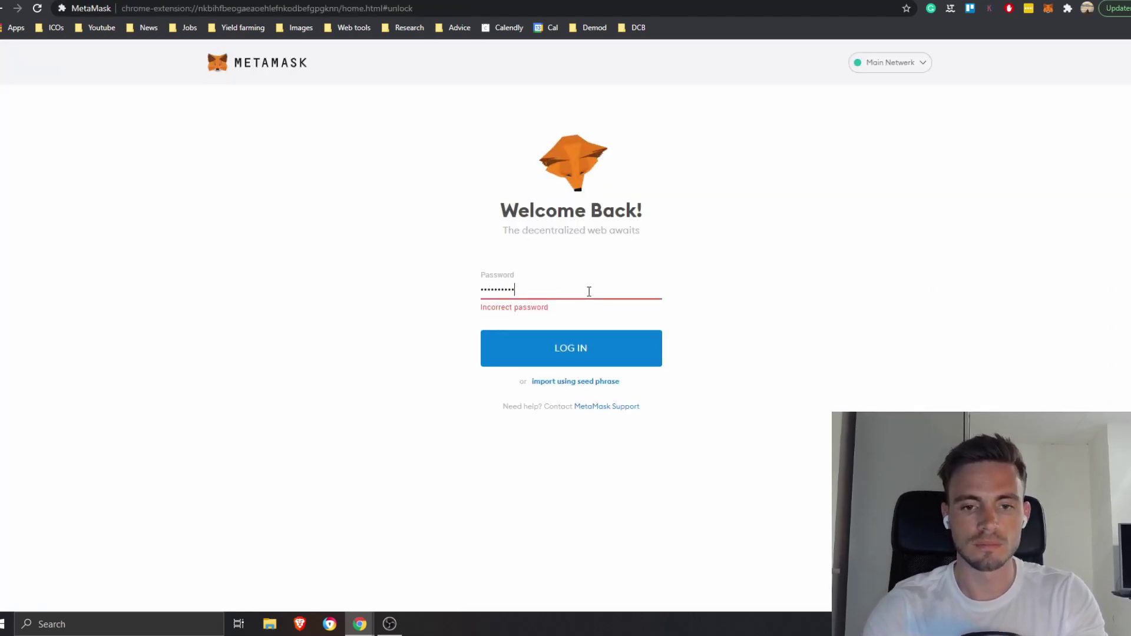
key("ctrl+a")
type("*********")
key("Return")
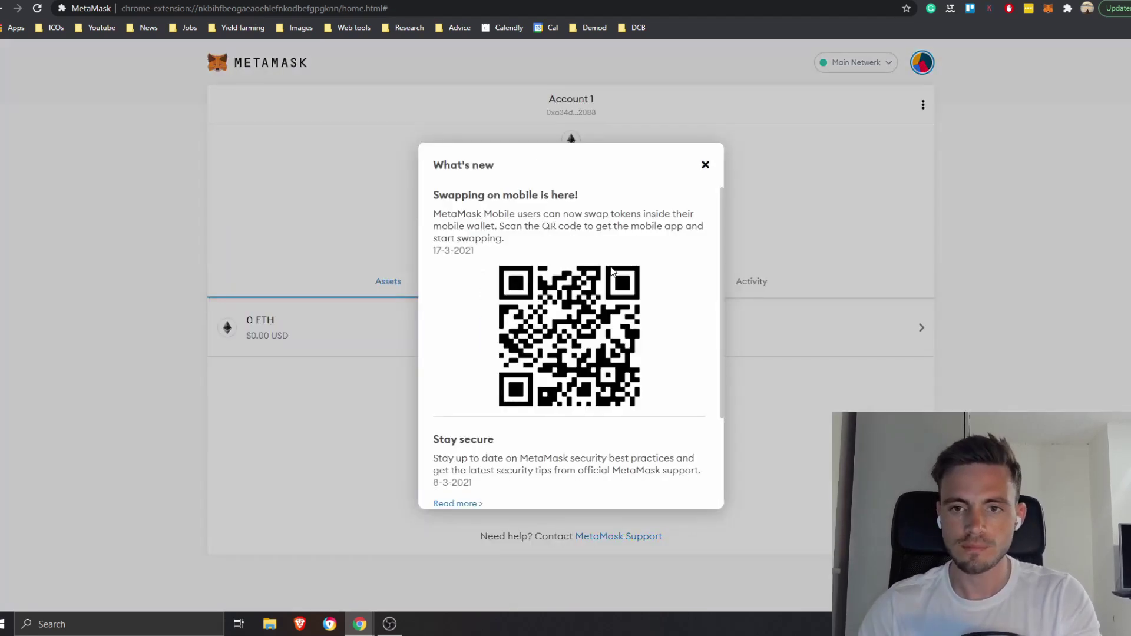
- Dismiss the What's new notice and open the 0 ETH asset details
scroll(577, 247, "down", 2)
scroll(574, 260, "up", 2)
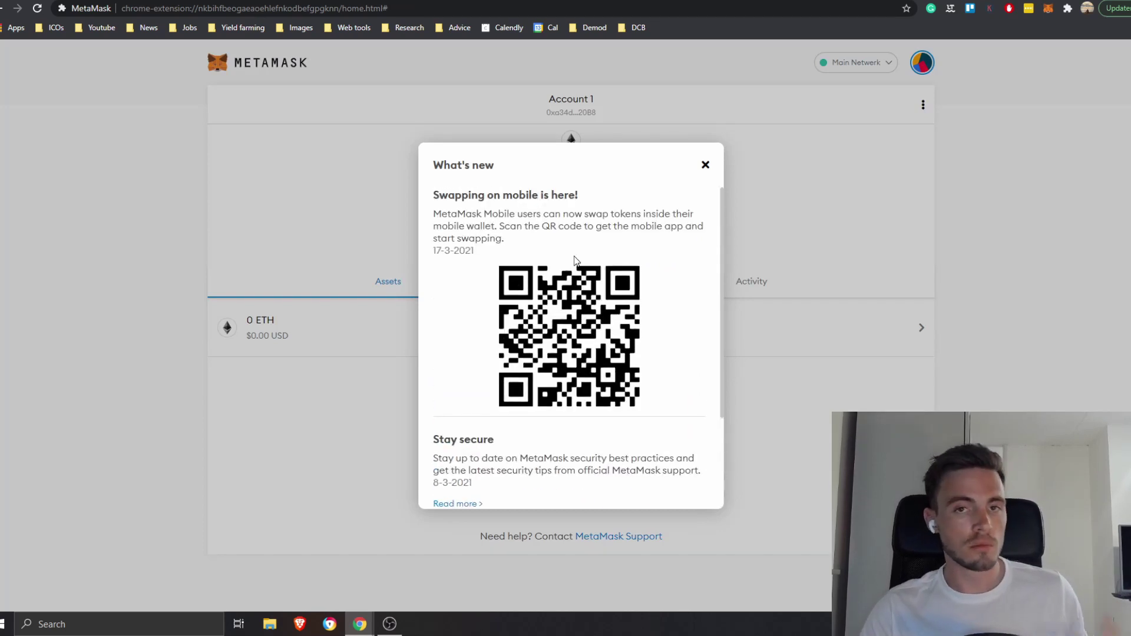
left_click(705, 168)
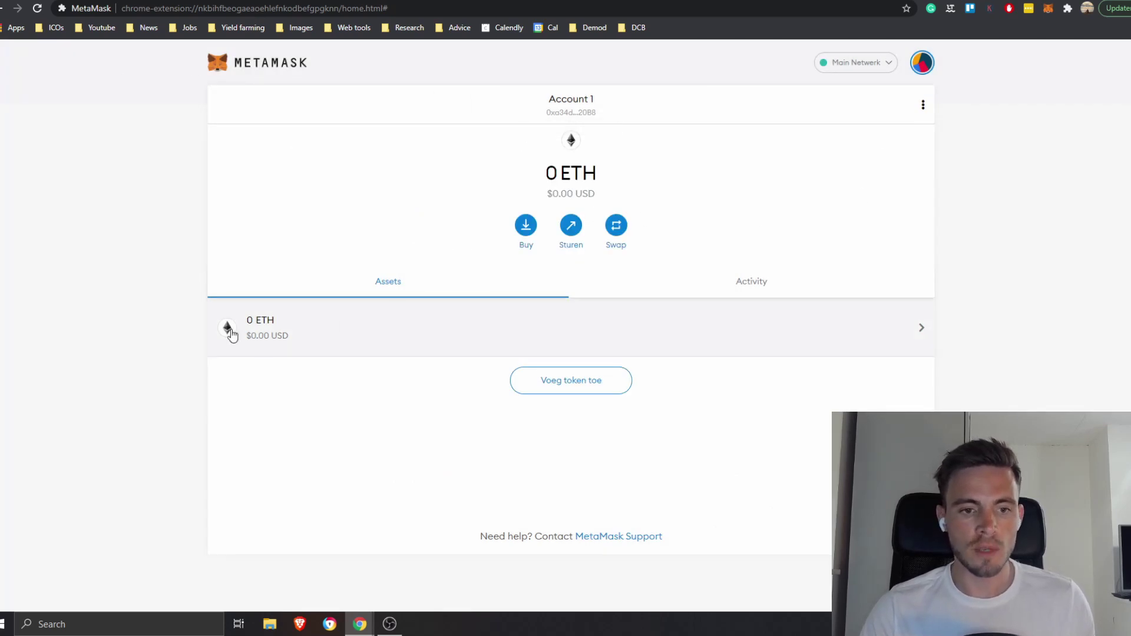
left_click(364, 327)
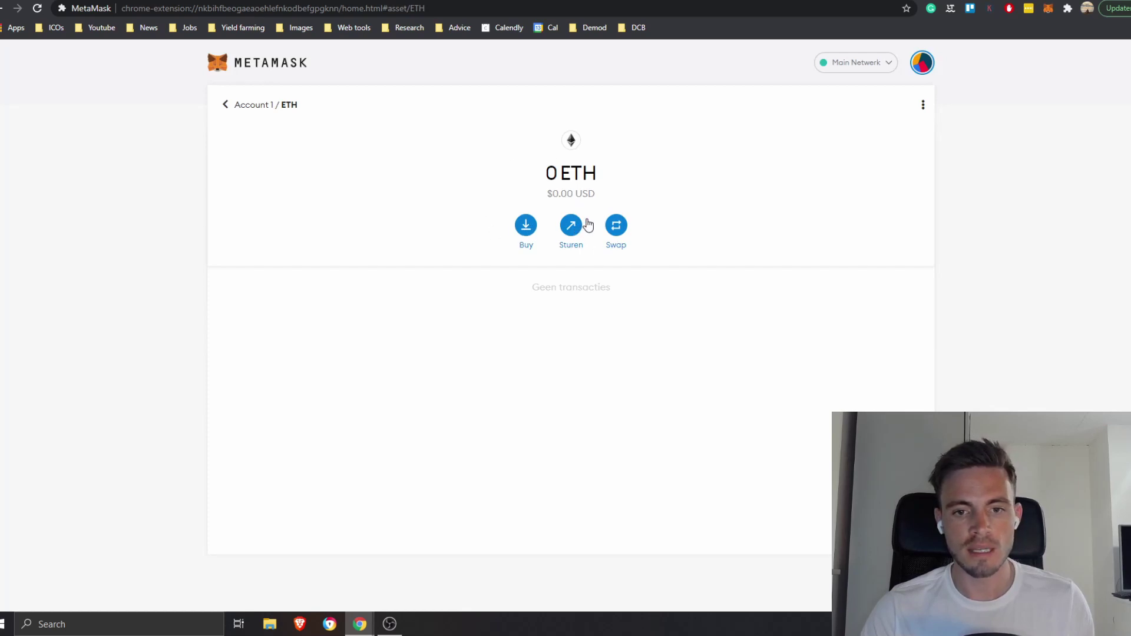
- Set Current Language to English in Settings > General and return to the Account 1 overview
left_click(247, 109)
left_click(919, 63)
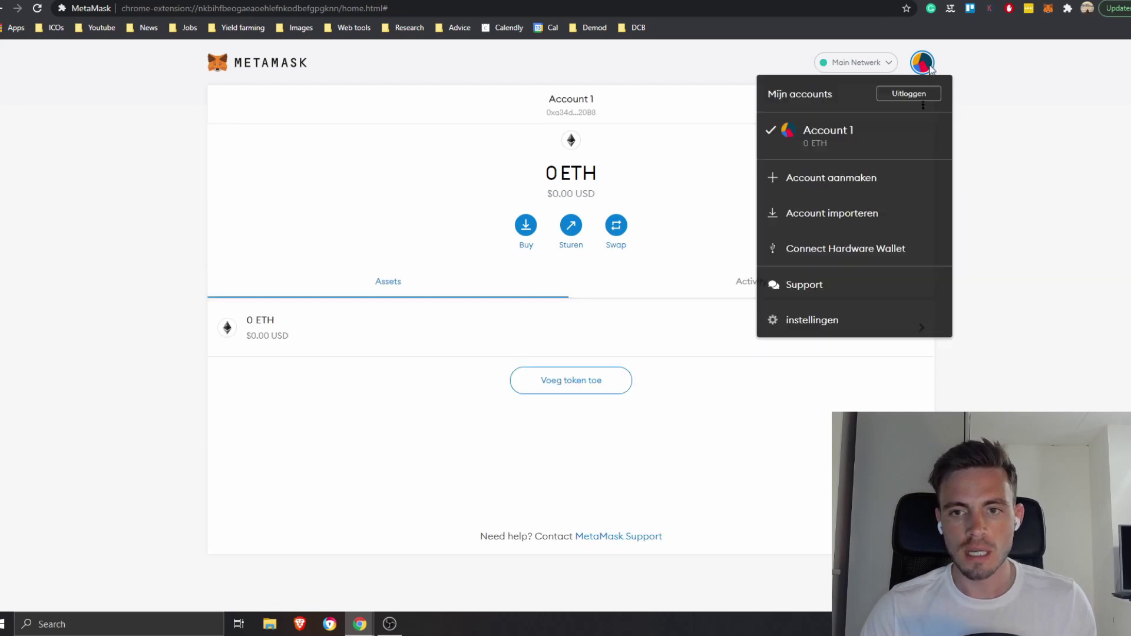
left_click(841, 325)
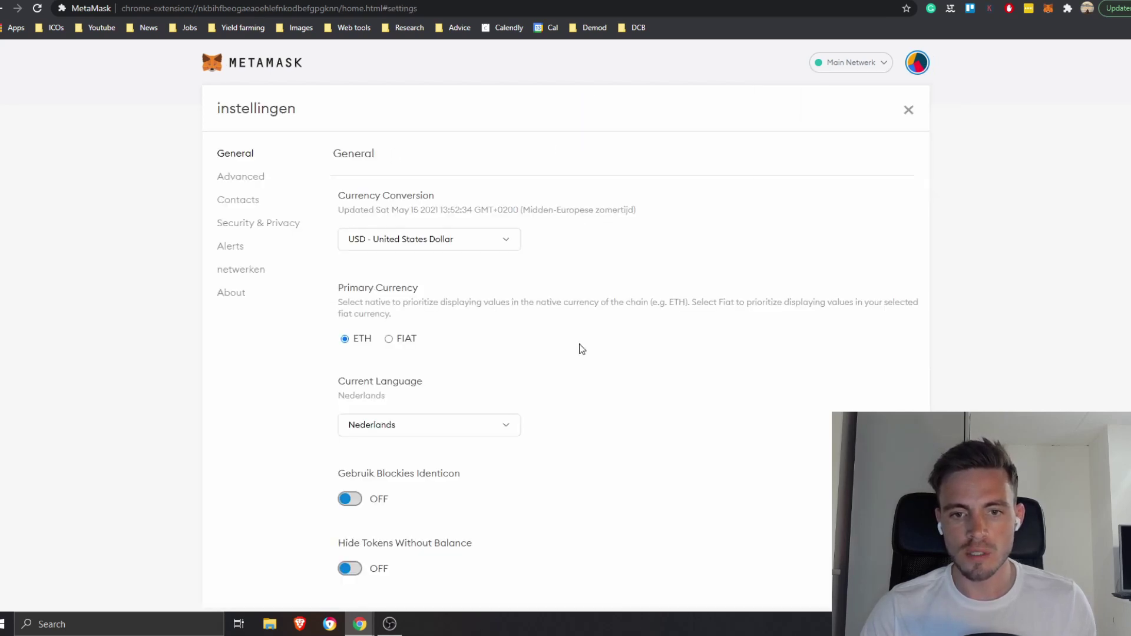
left_click(412, 427)
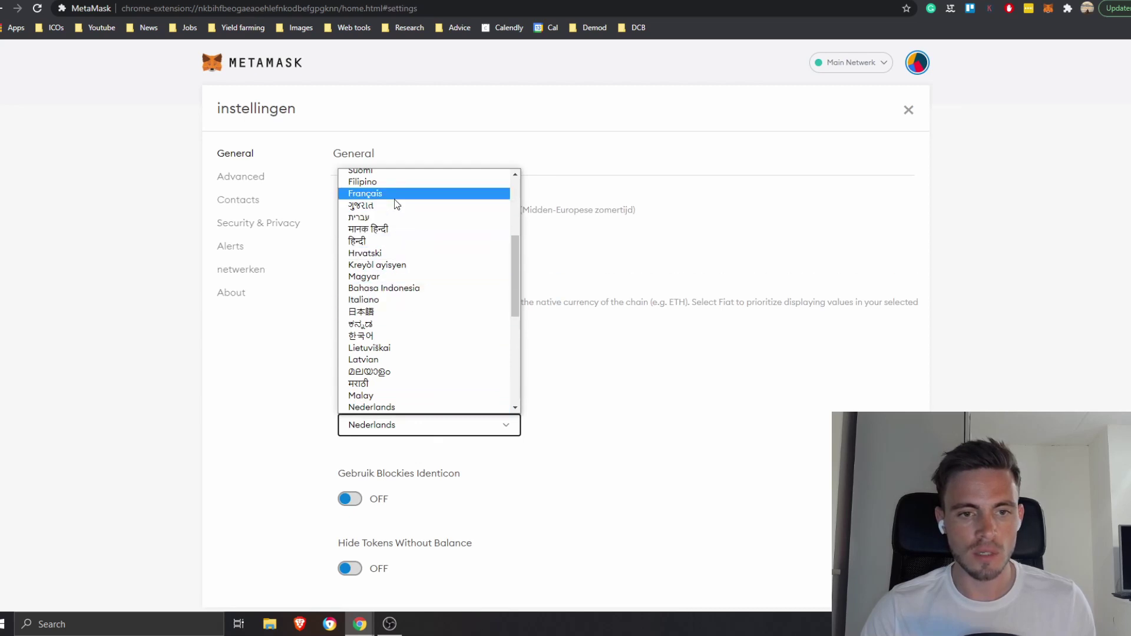
key("e")
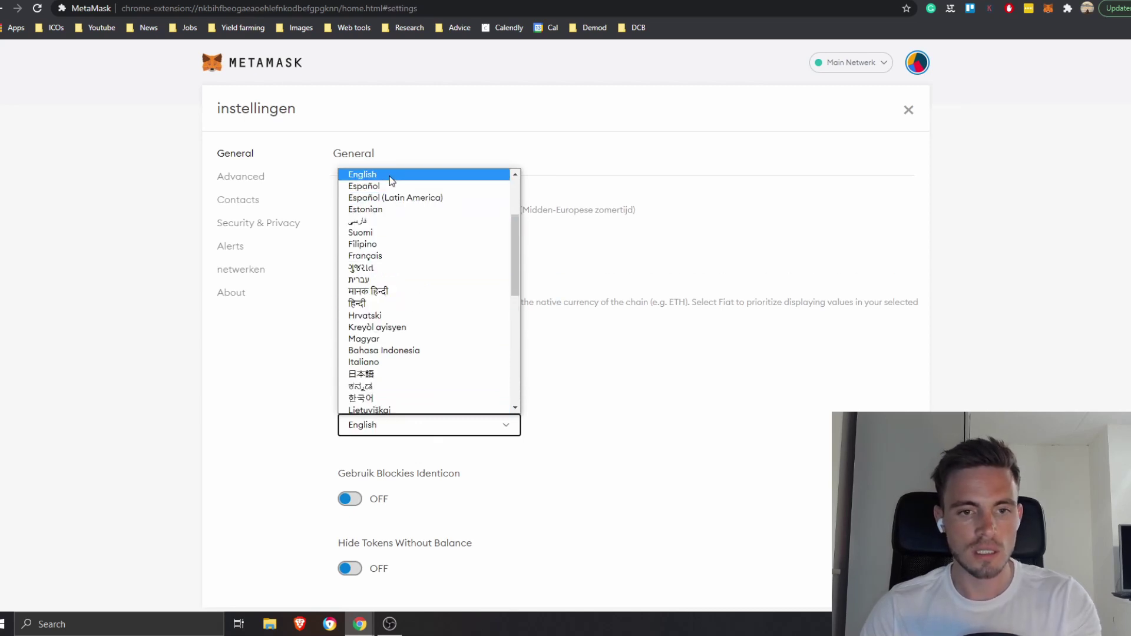
left_click(389, 176)
scroll(713, 344, "down", 1)
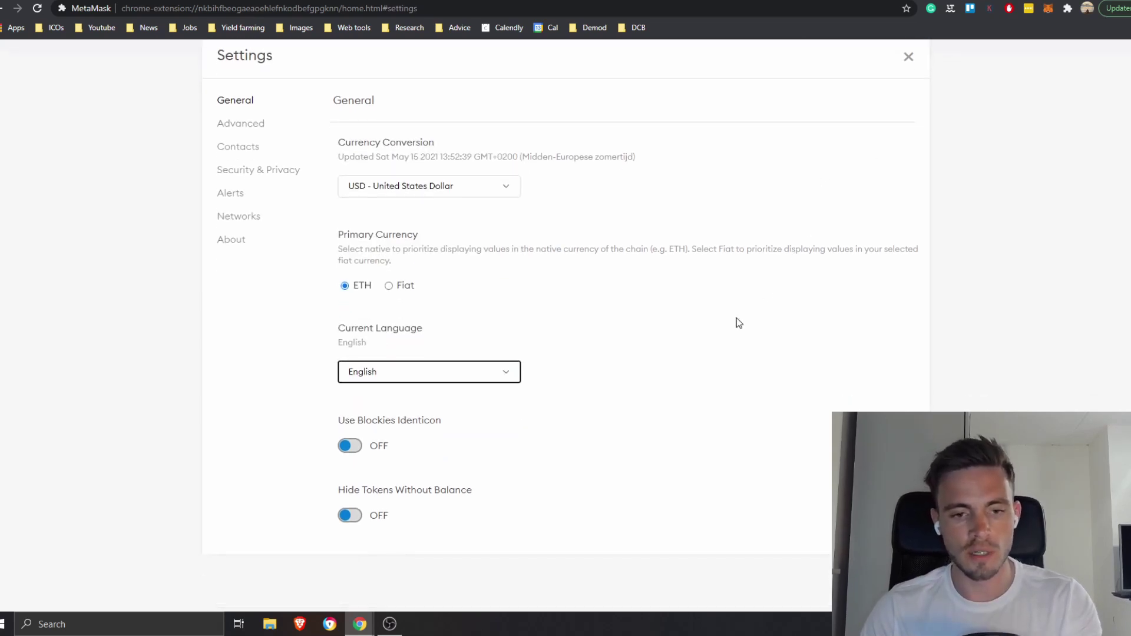
scroll(717, 337, "up", 1)
left_click(908, 109)
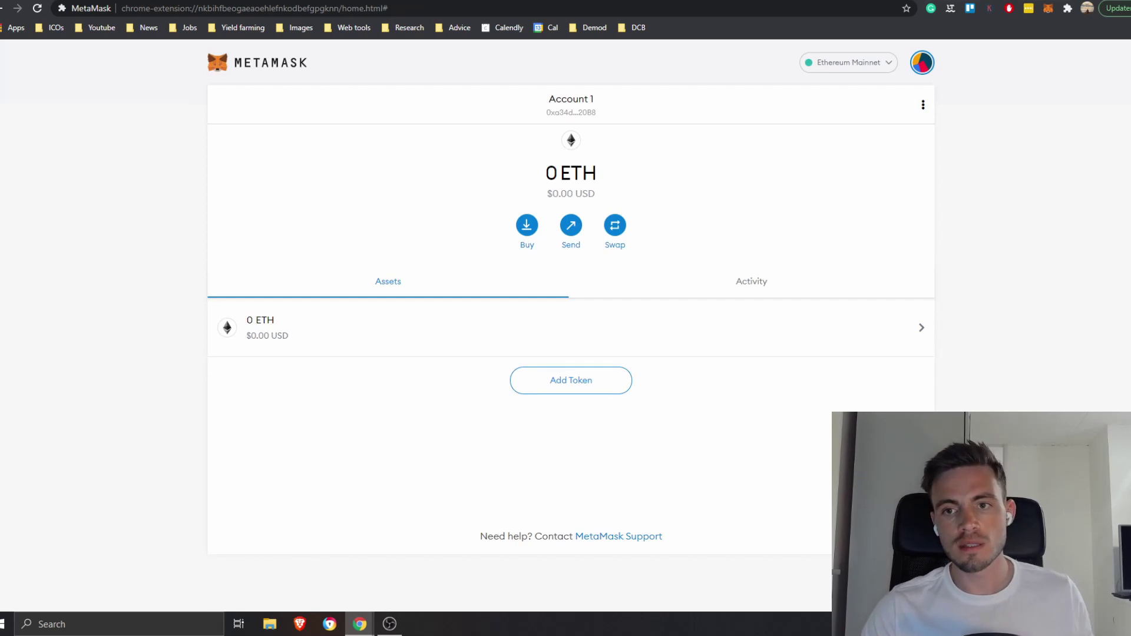
- Open uniswap.org in a new tab and launch the Uniswap trading app
key("ctrl+t")
type("uniswap.org")
key("Return")
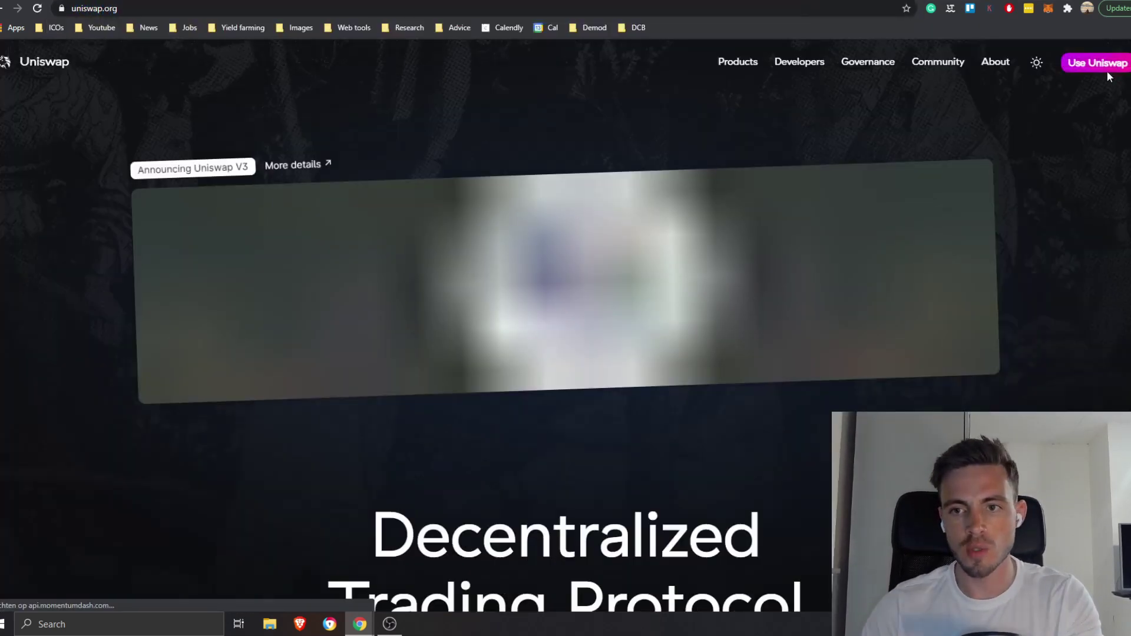
left_click(1100, 65)
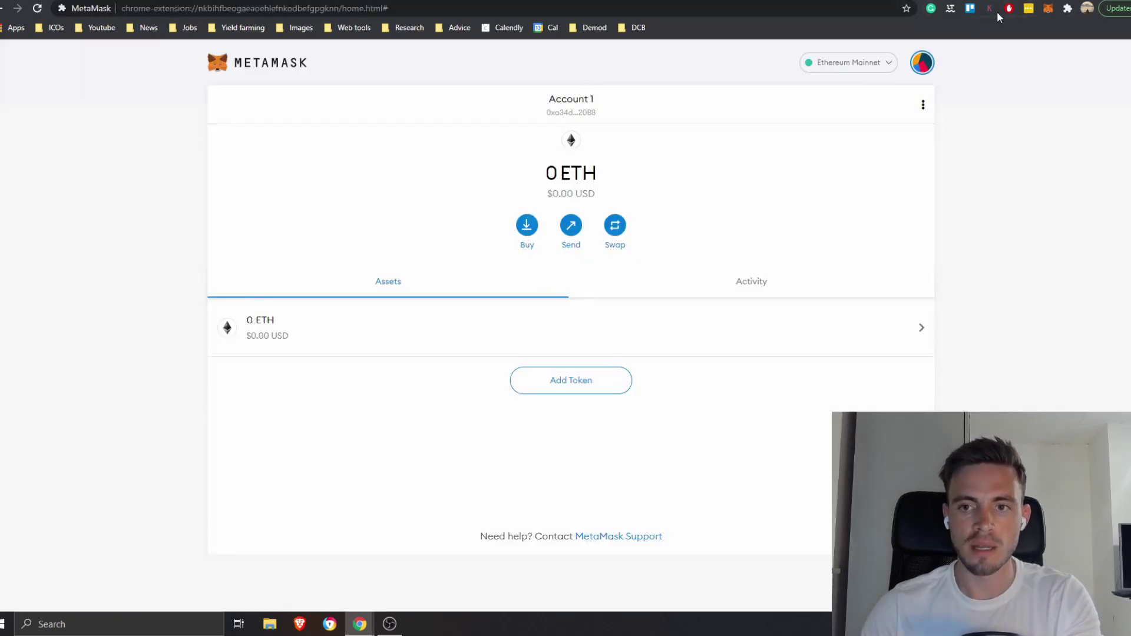
- Open the MetaMask popup from the browser extensions list
left_click(1067, 8)
left_click(1047, 8)
left_click(1067, 9)
left_click(1067, 9)
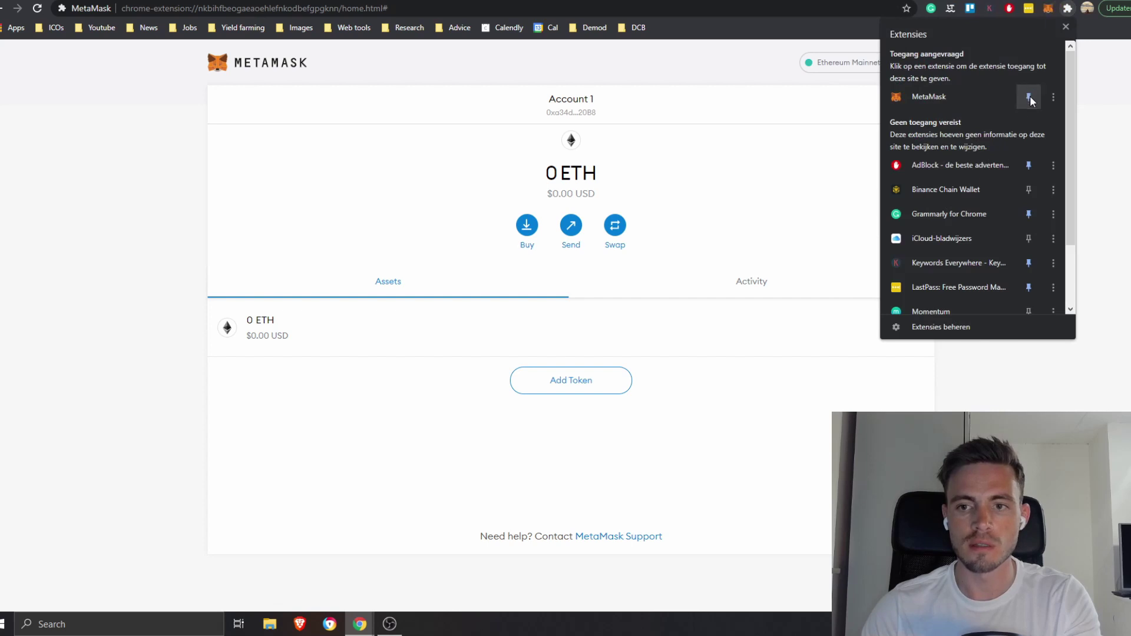
- Choose DAI as the token to receive on the Uniswap swap page
left_click(1099, 128)
key("ctrl+Tab")
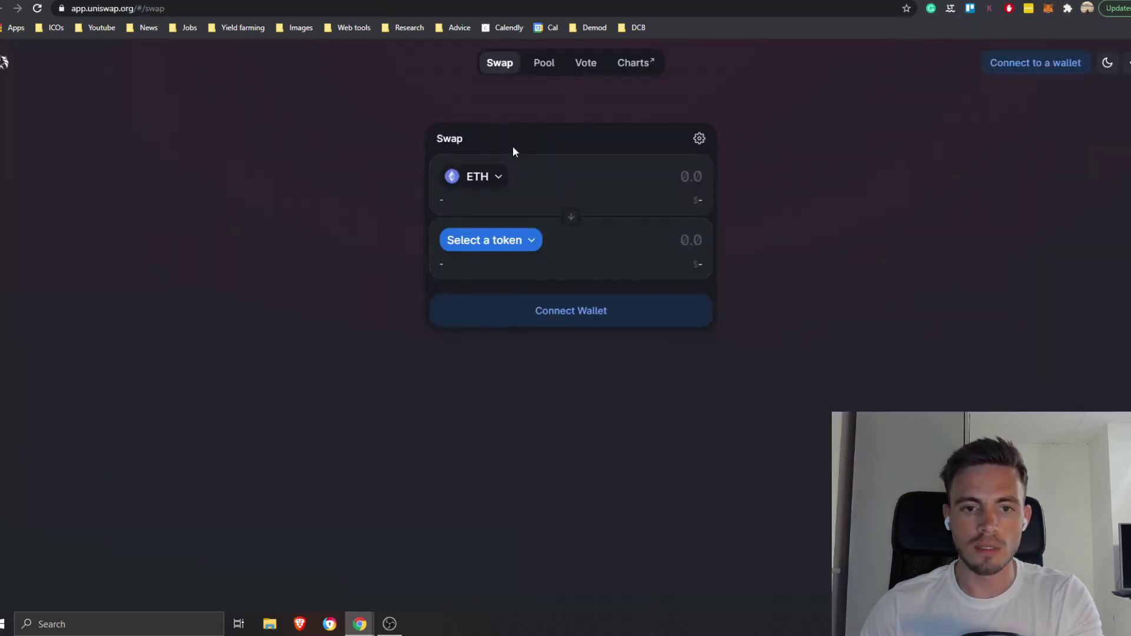
left_click(495, 243)
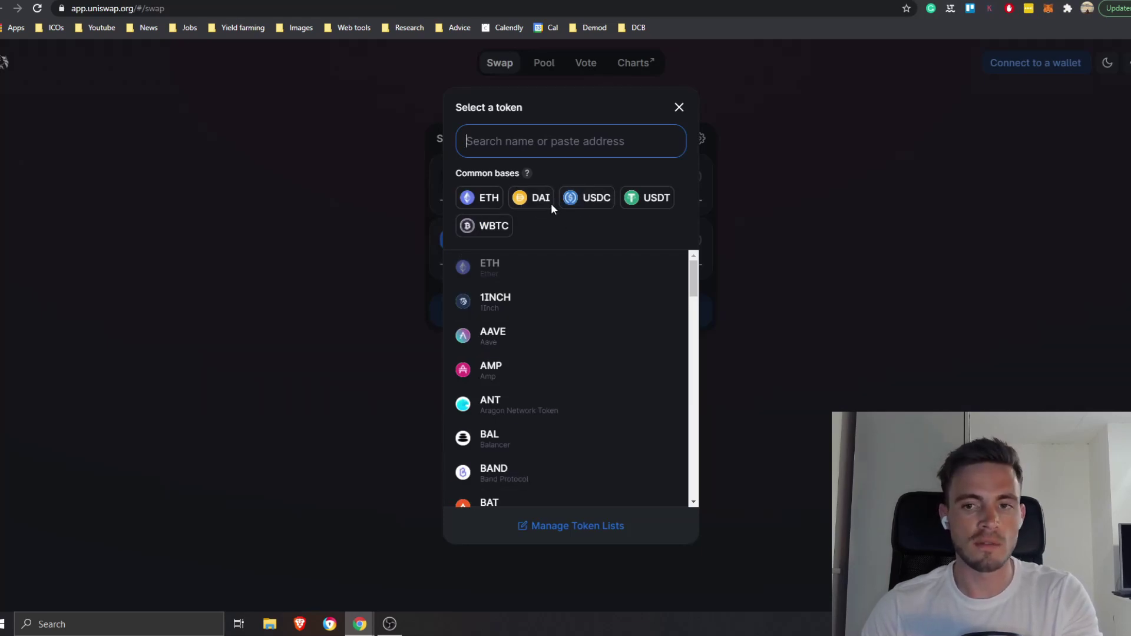
left_click(532, 199)
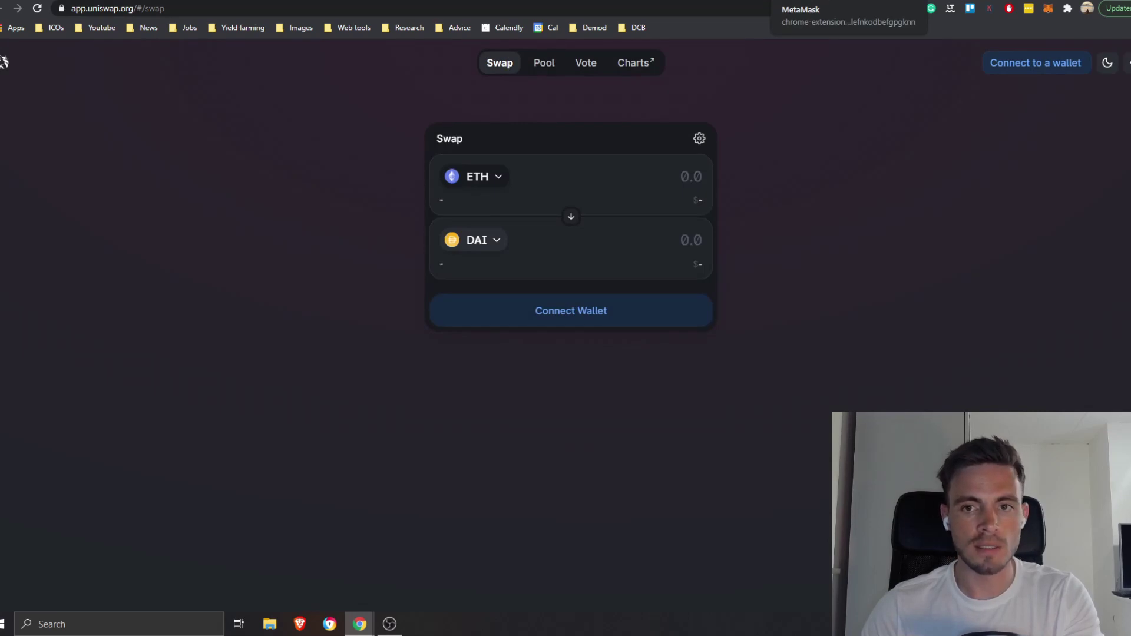
- Load pancakeswap.finance in the Uniswap tab
left_click(848, 1)
left_click(766, 1)
left_click(766, 9)
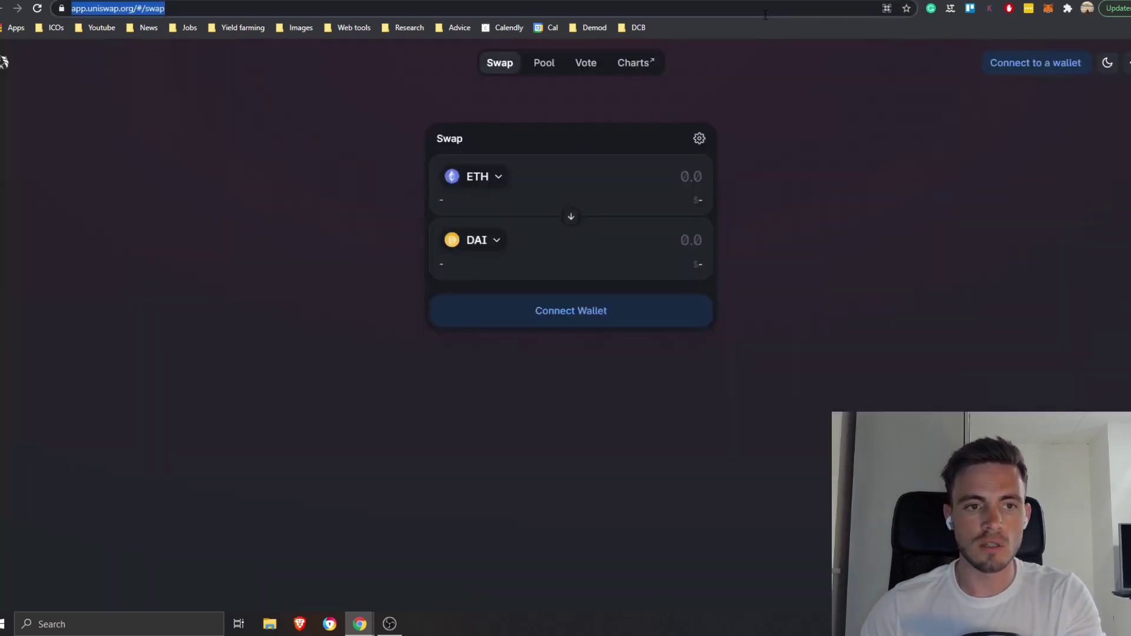
type("pancak")
key("Return")
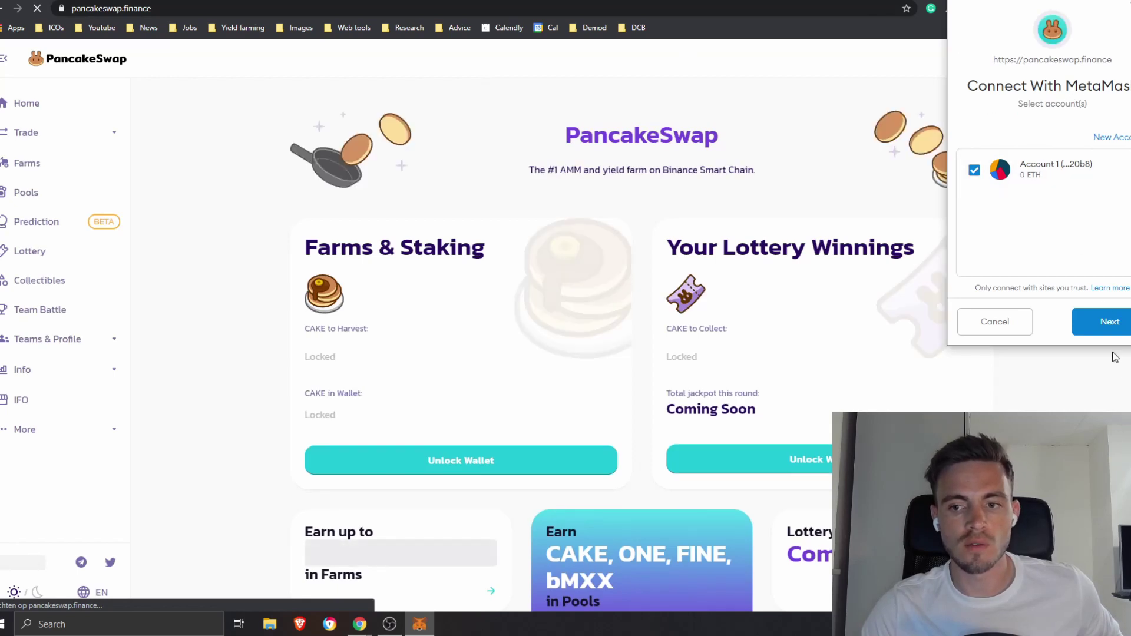
- Connect MetaMask's Account 1 to PancakeSwap
left_click_drag(966, 89, 1126, 90)
left_click(1105, 322)
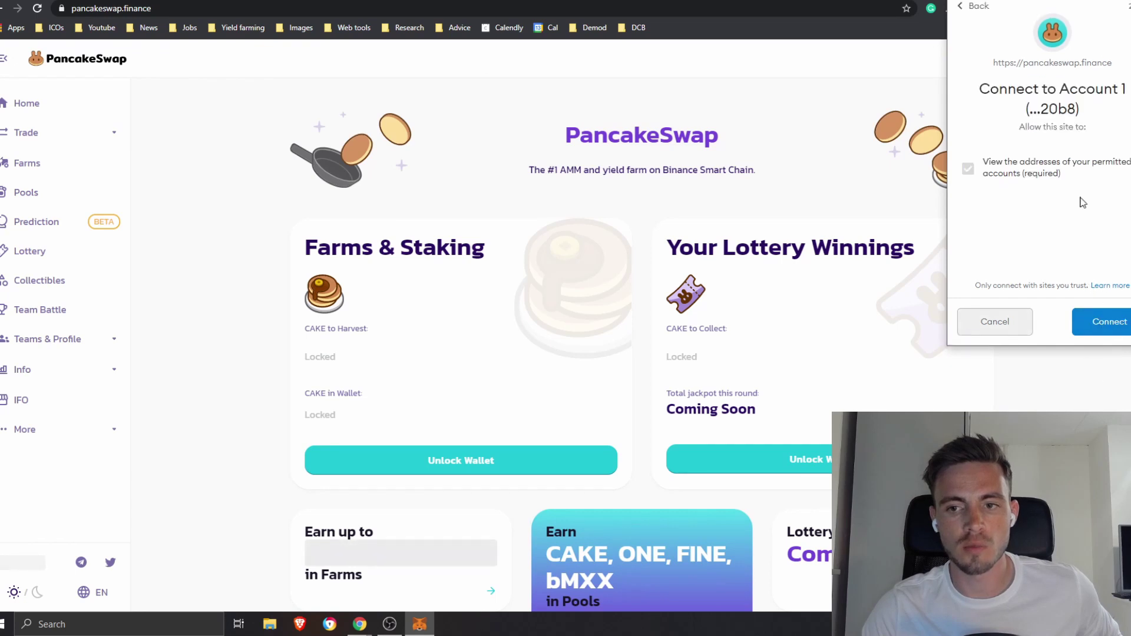
left_click(1115, 326)
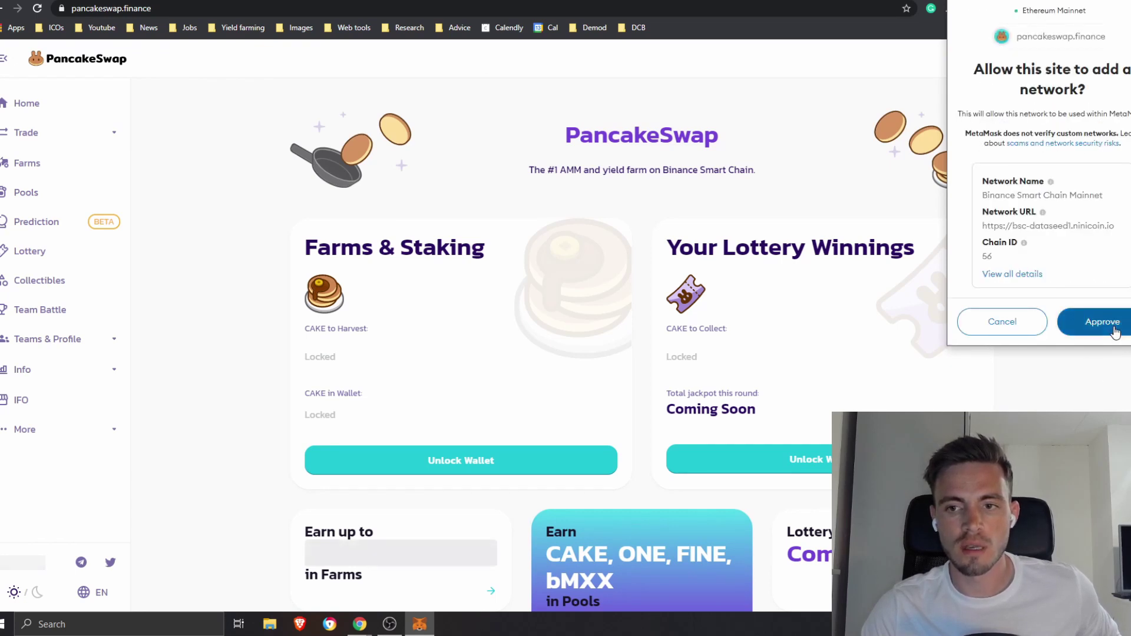
- Cancel the proposed Binance Smart Chain network and switch to the Binance Academy guide
scroll(1122, 243, "down", 2)
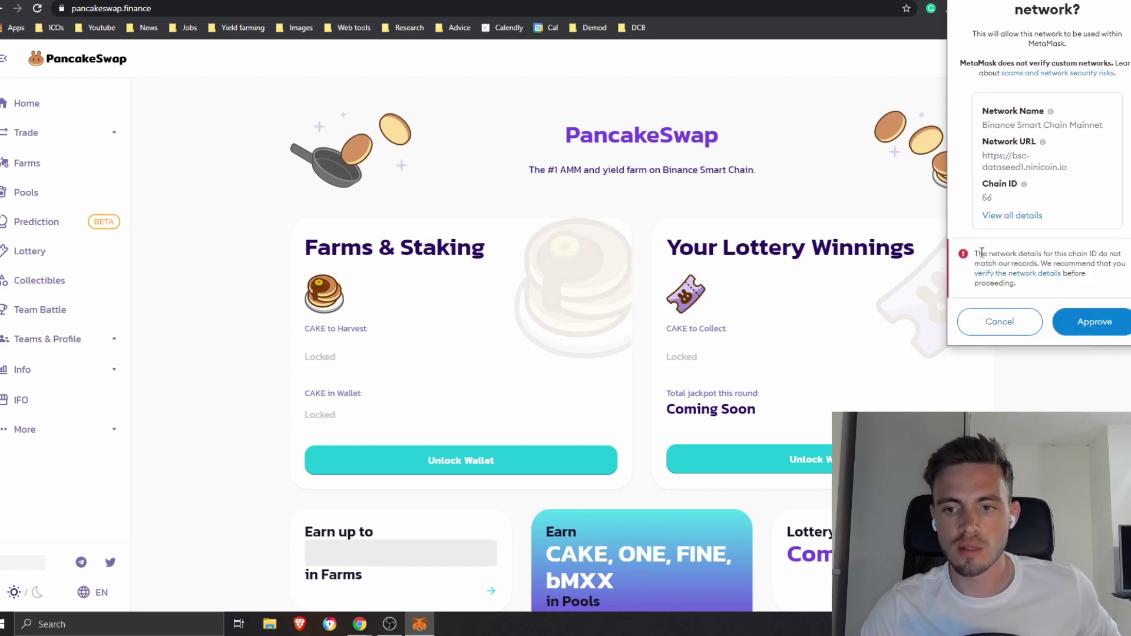
left_click_drag(981, 253, 1118, 253)
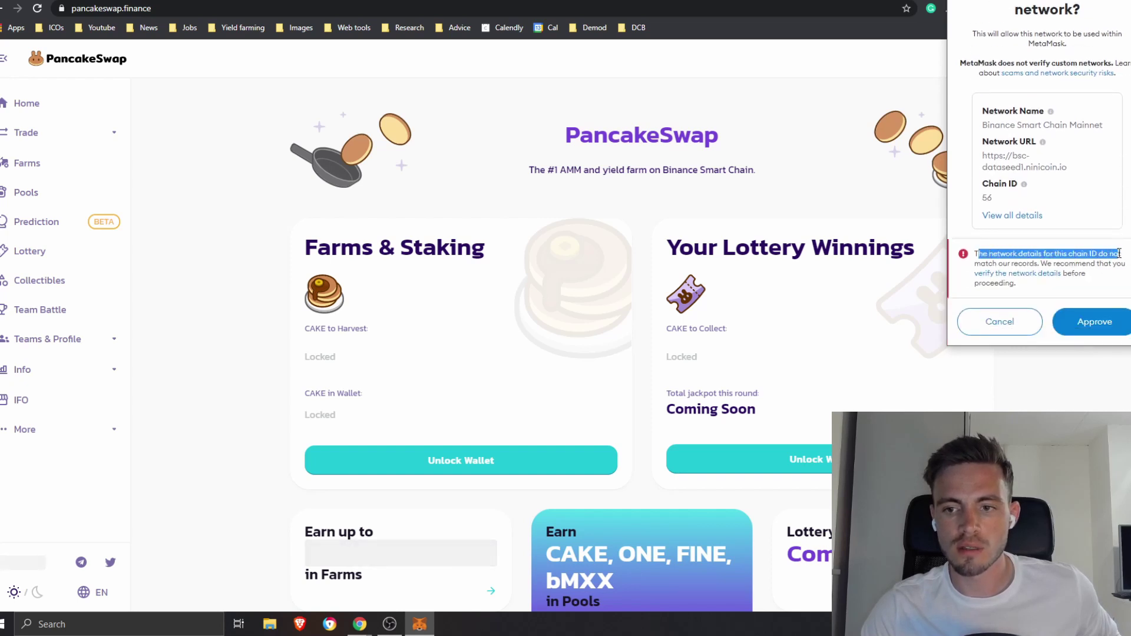
left_click(1000, 322)
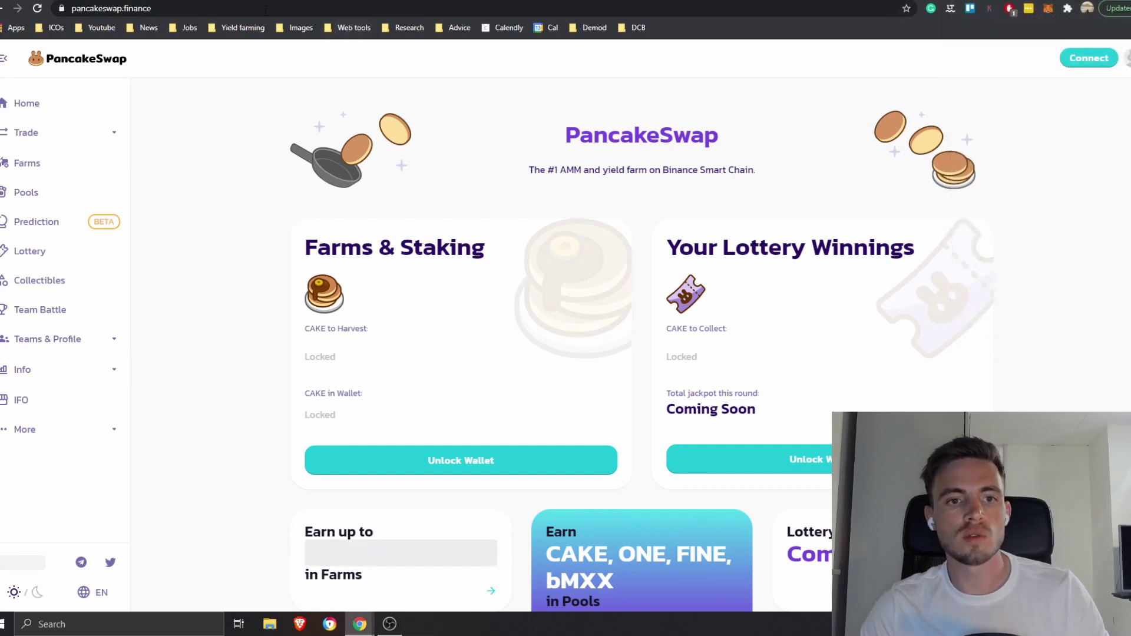
key("ctrl+Tab")
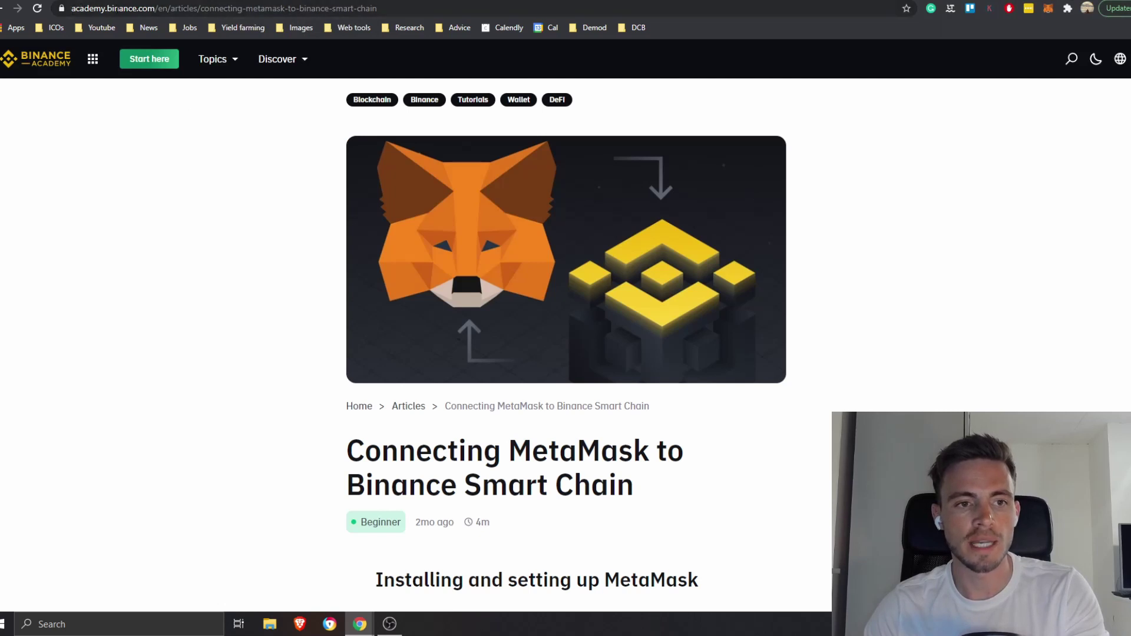
- Scroll to the Binance Smart Chain Mainnet parameters and select the network name 'Smart Chain'
scroll(842, 301, "down", 12)
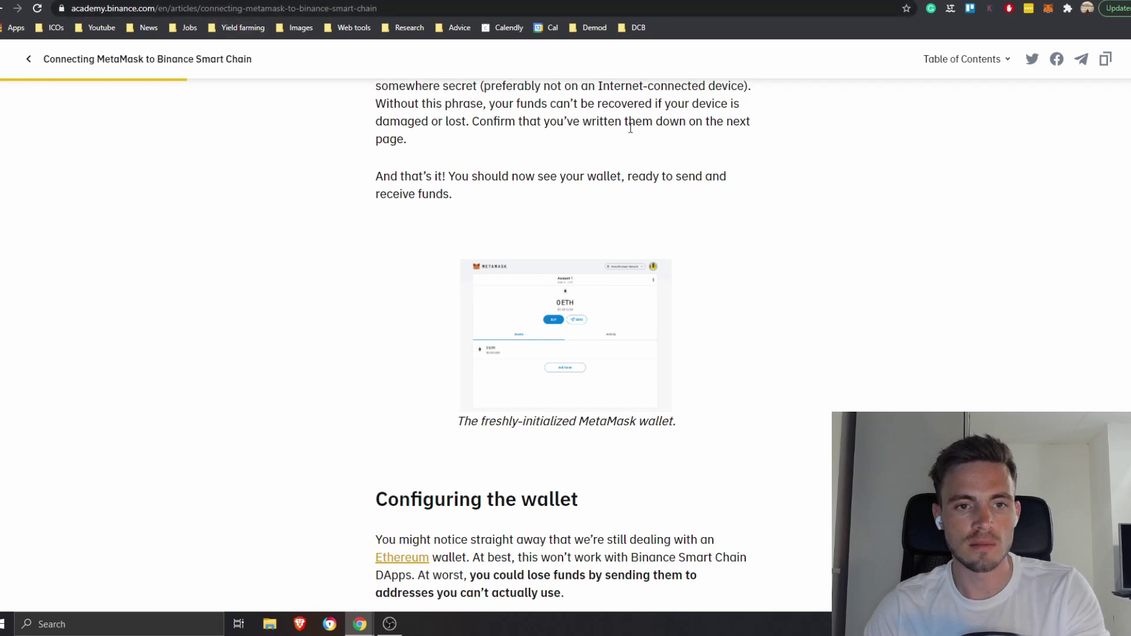
scroll(725, 235, "down", 15)
scroll(718, 248, "down", 6)
scroll(644, 254, "up", 1)
left_click_drag(377, 199, 815, 202)
left_click_drag(551, 242, 472, 246)
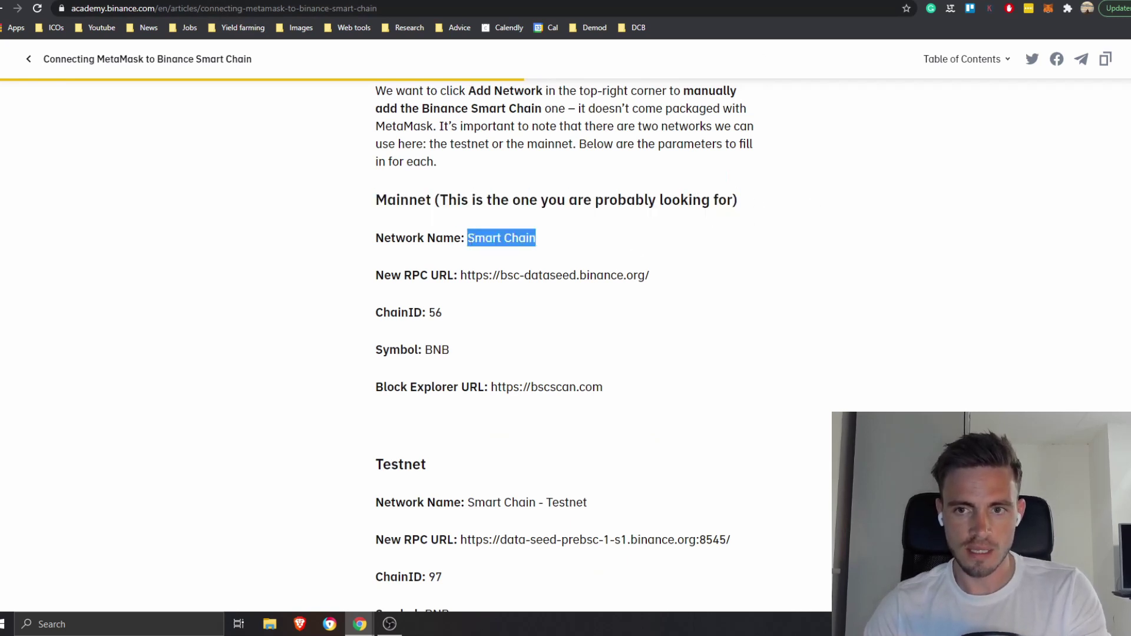
- Open MetaMask in a full browser tab with Expand view
left_click(1047, 11)
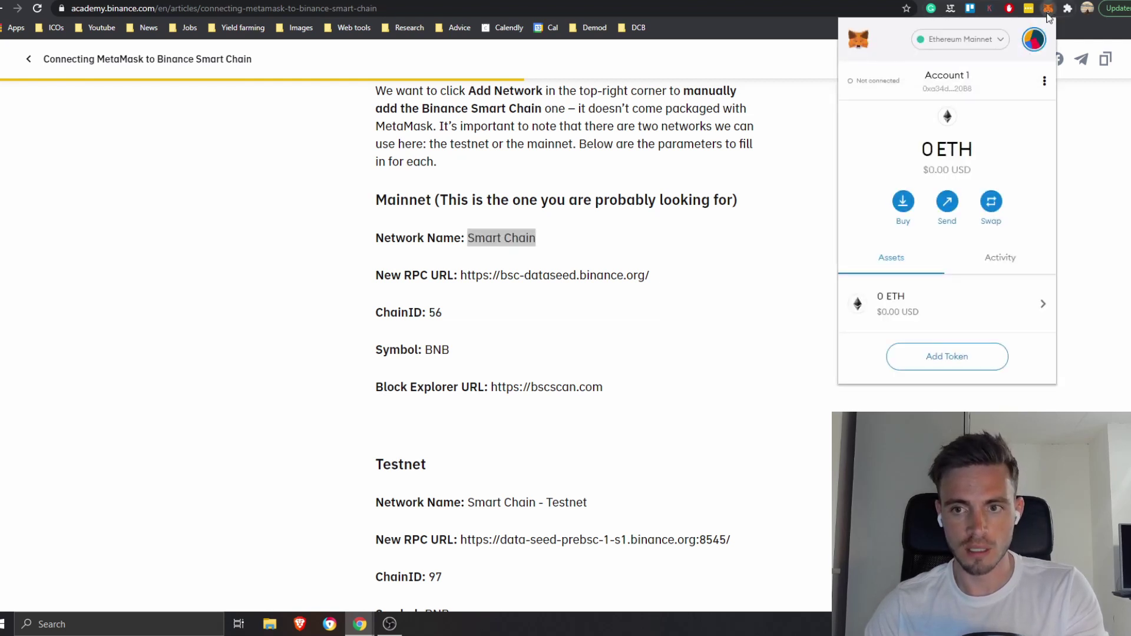
left_click(1044, 82)
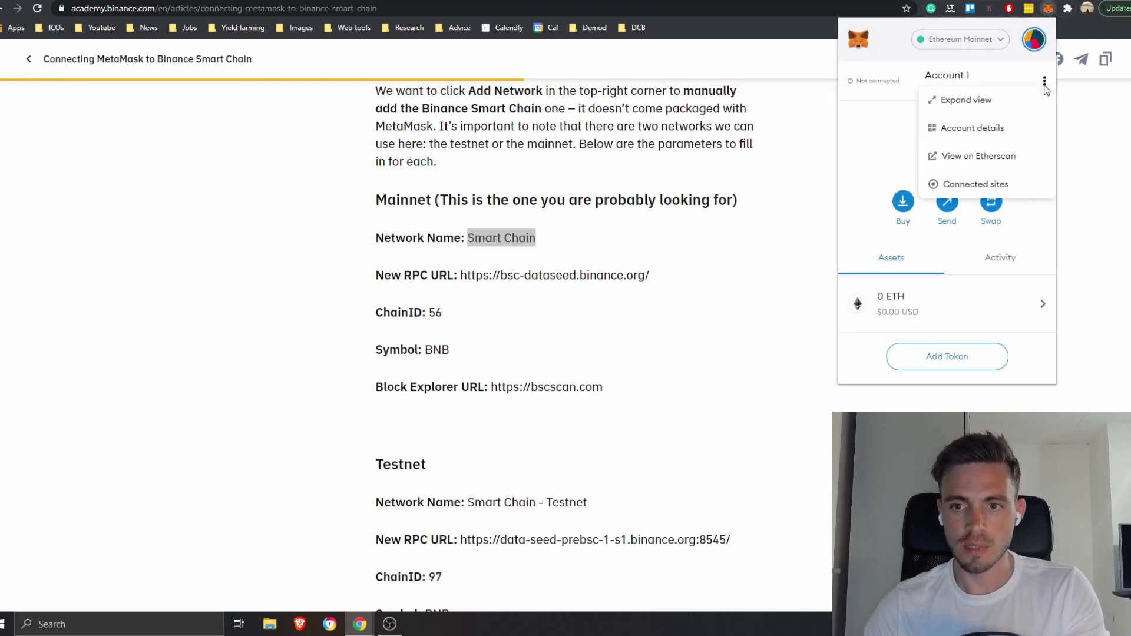
left_click(969, 106)
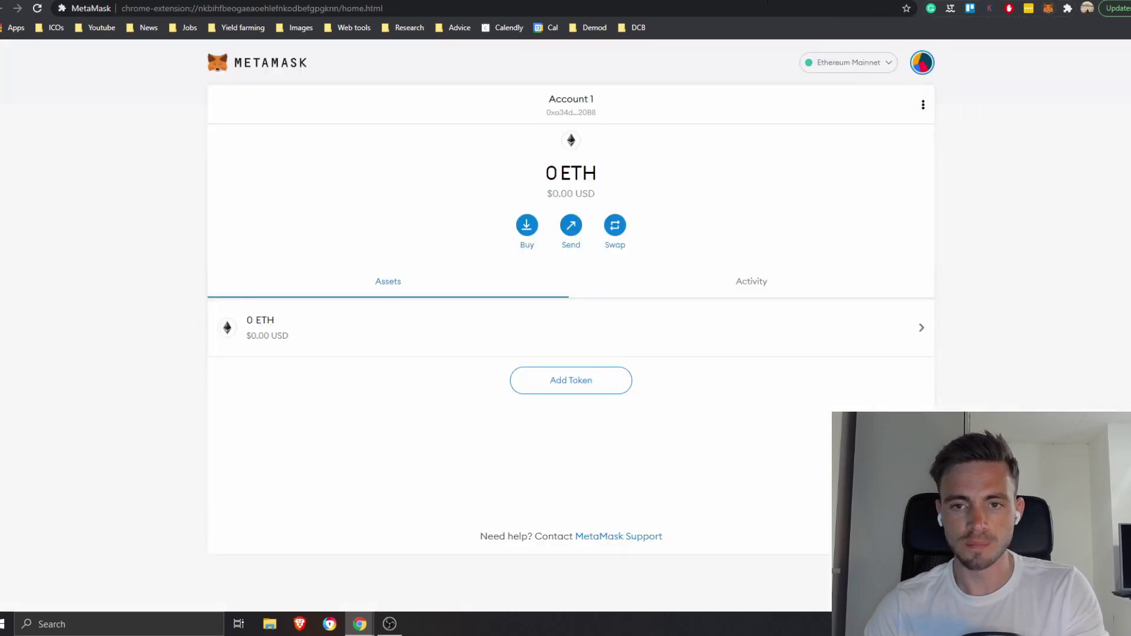
key("ctrl+Tab")
key("ctrl+Tab")
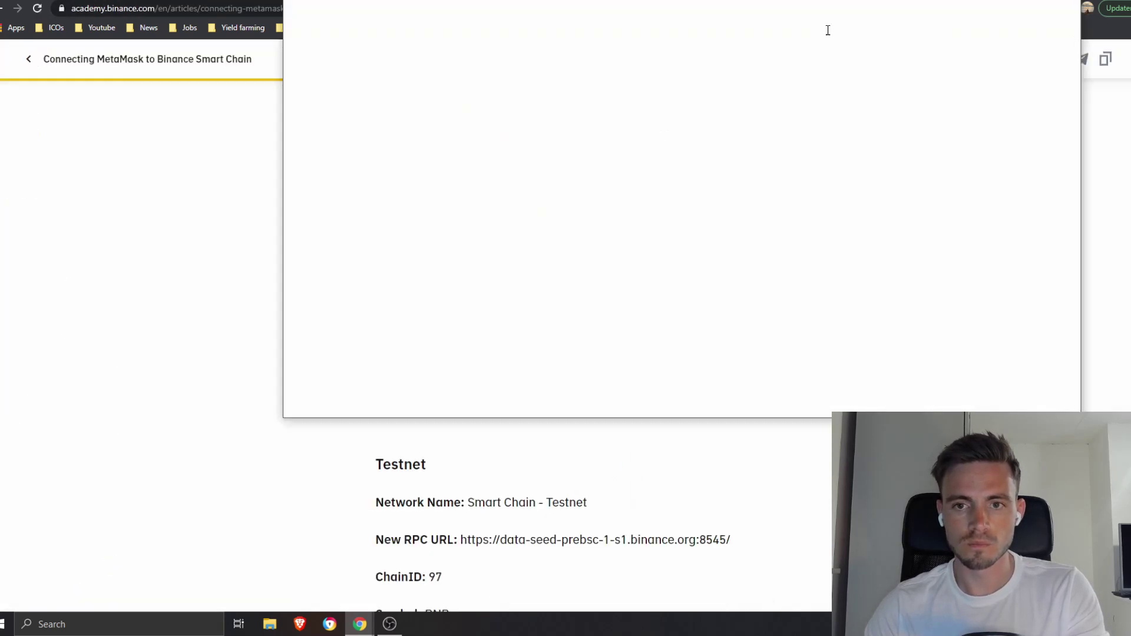
key("ctrl+shift+Tab")
key("ctrl+shift+Tab")
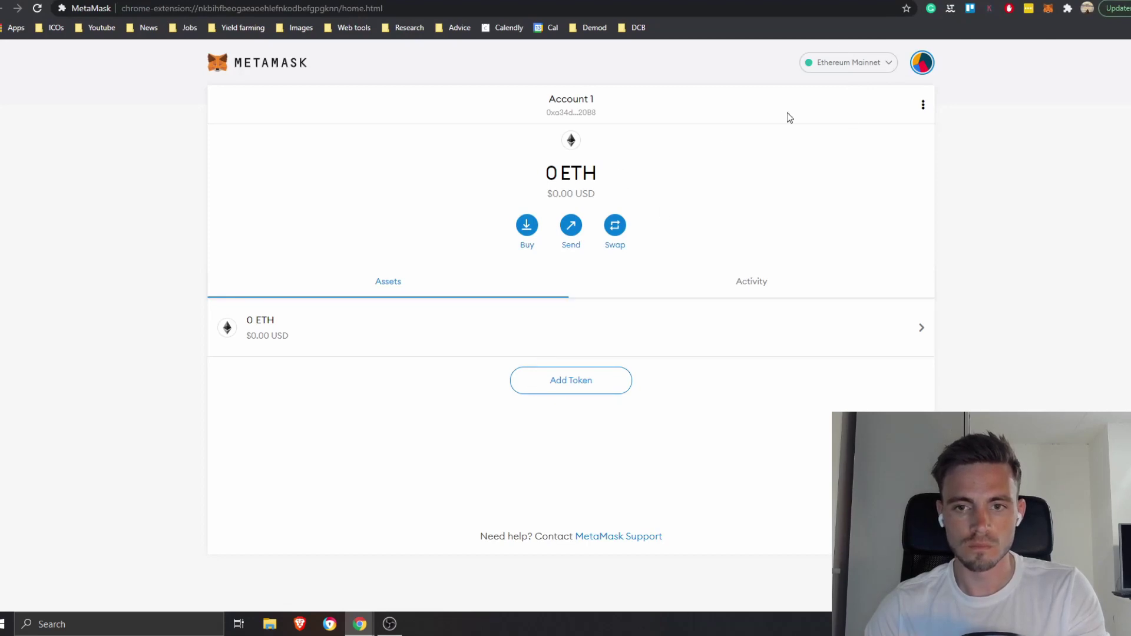
- Bring up the Custom RPC form from the network list
left_click(829, 65)
left_click(836, 319)
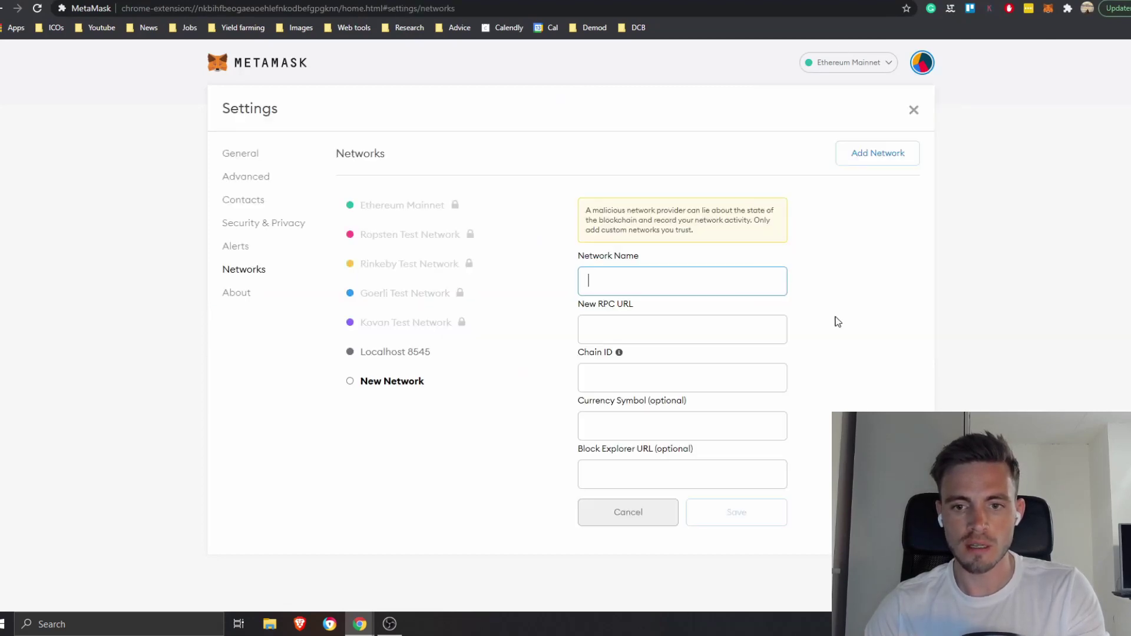
left_click(873, 69)
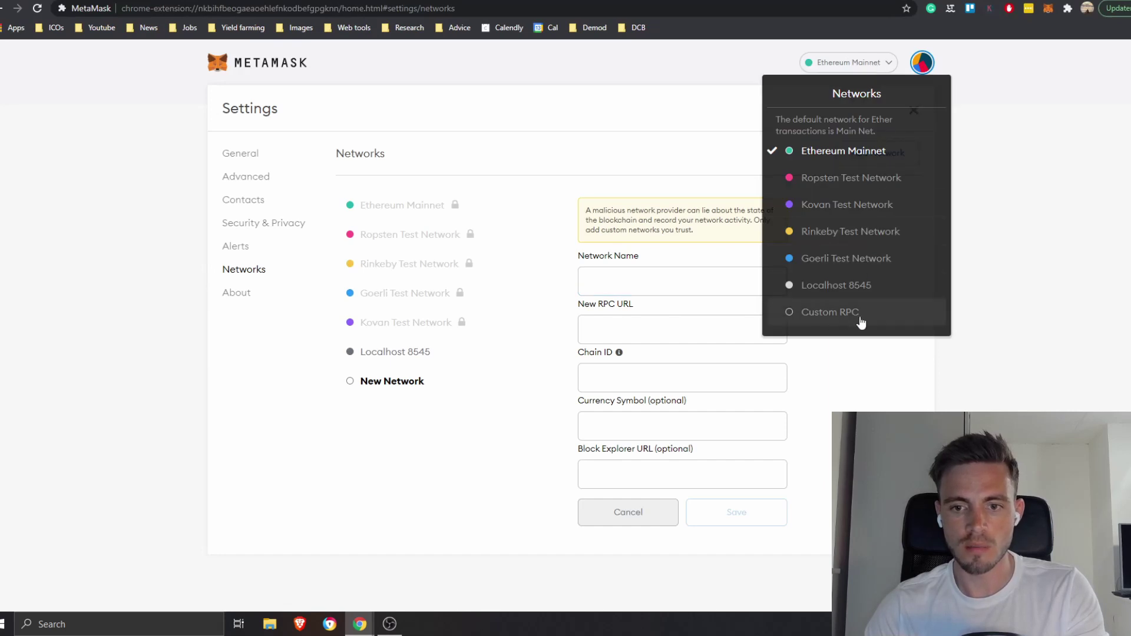
left_click(674, 291)
- Back in the Binance Academy article, reselect the network name 'Smart Chain'
key("alt+Tab")
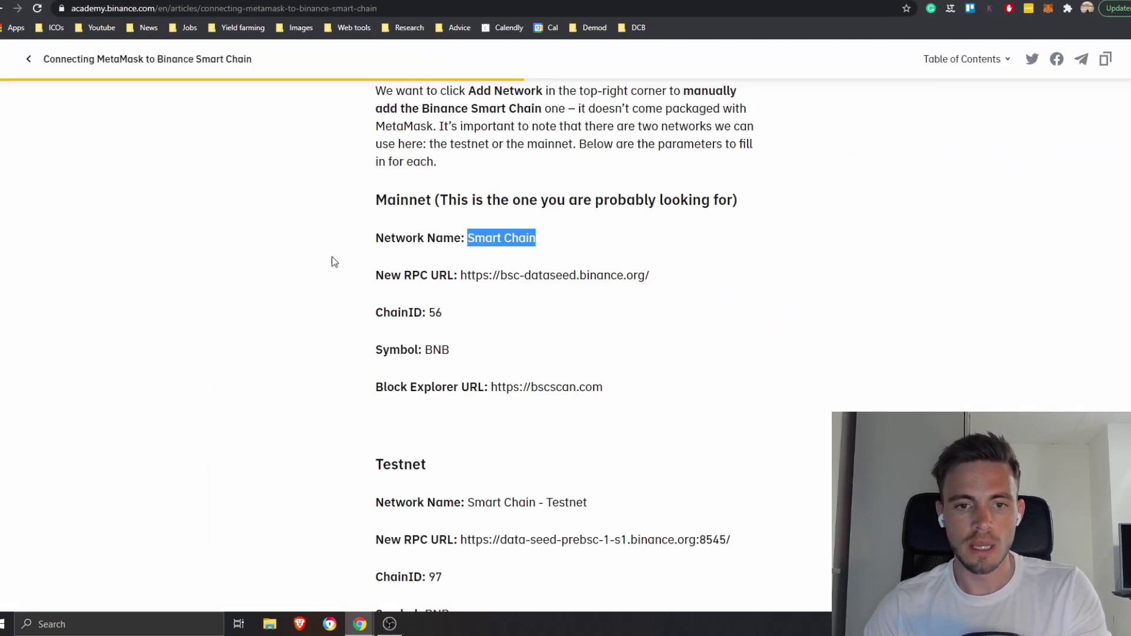
left_click(558, 242)
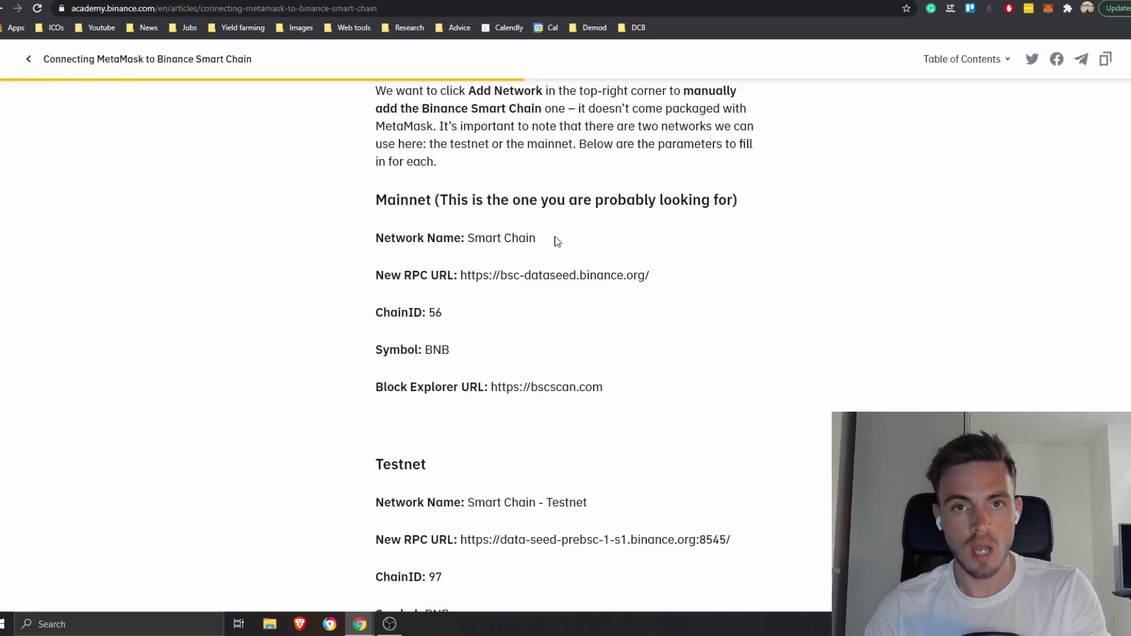
left_click_drag(558, 241, 468, 239)
key("ctrl+c")
- Name the new network 'Binance Smart Chain'
key("alt+Tab")
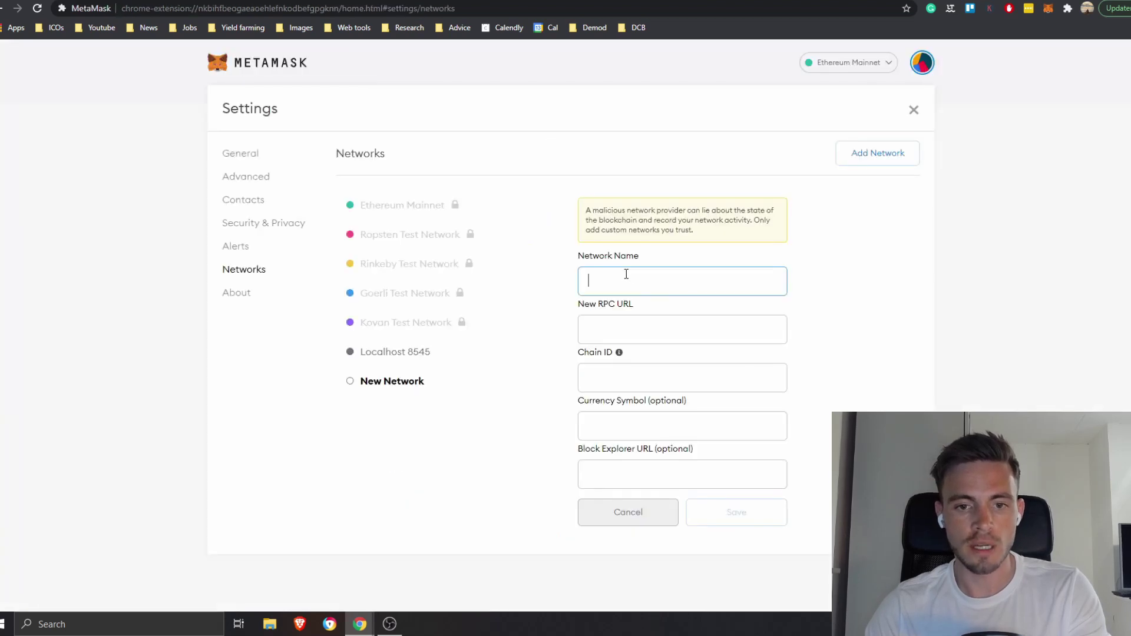
key("ctrl+v")
key("alt+Tab")
key("alt+Tab")
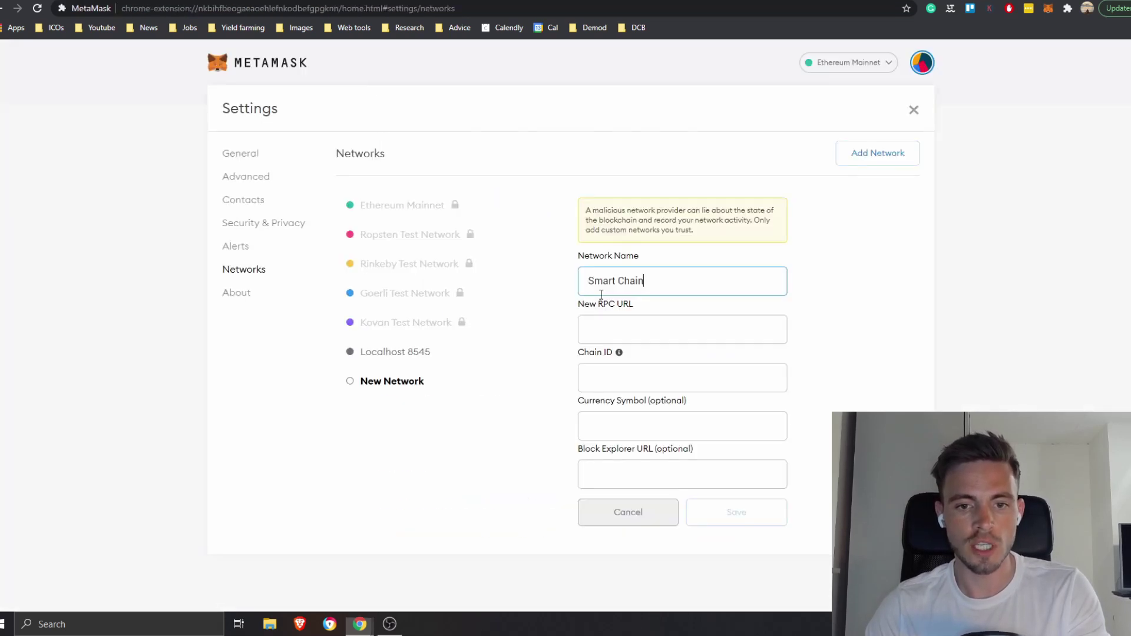
left_click(591, 281)
type("Binance")
key("alt+Tab")
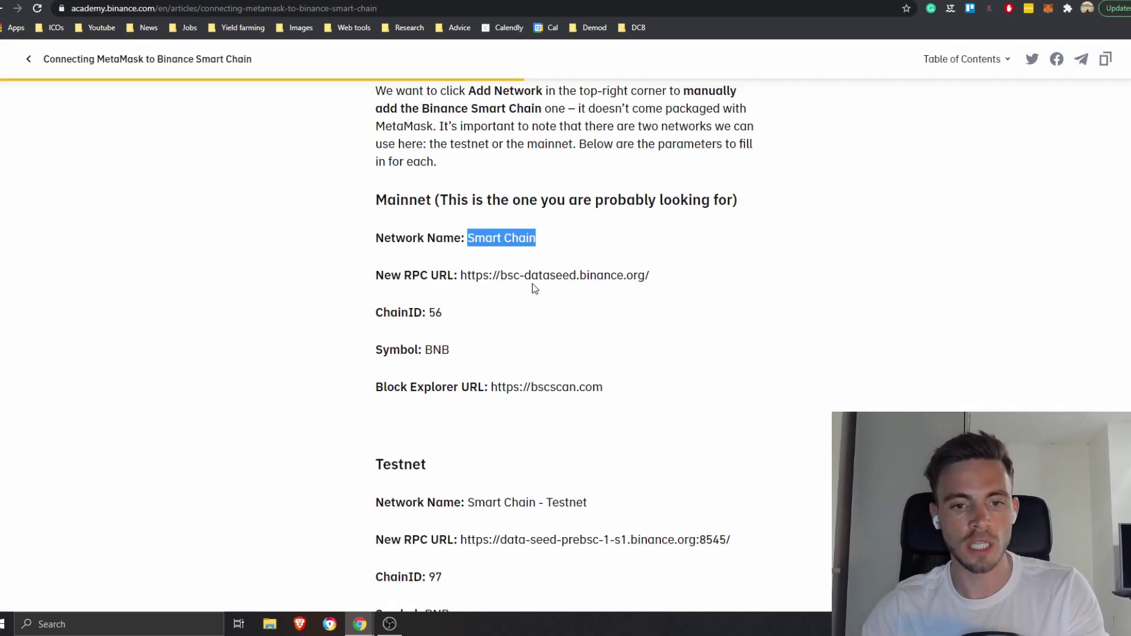
left_click_drag(460, 276, 687, 276)
key("ctrl+c")
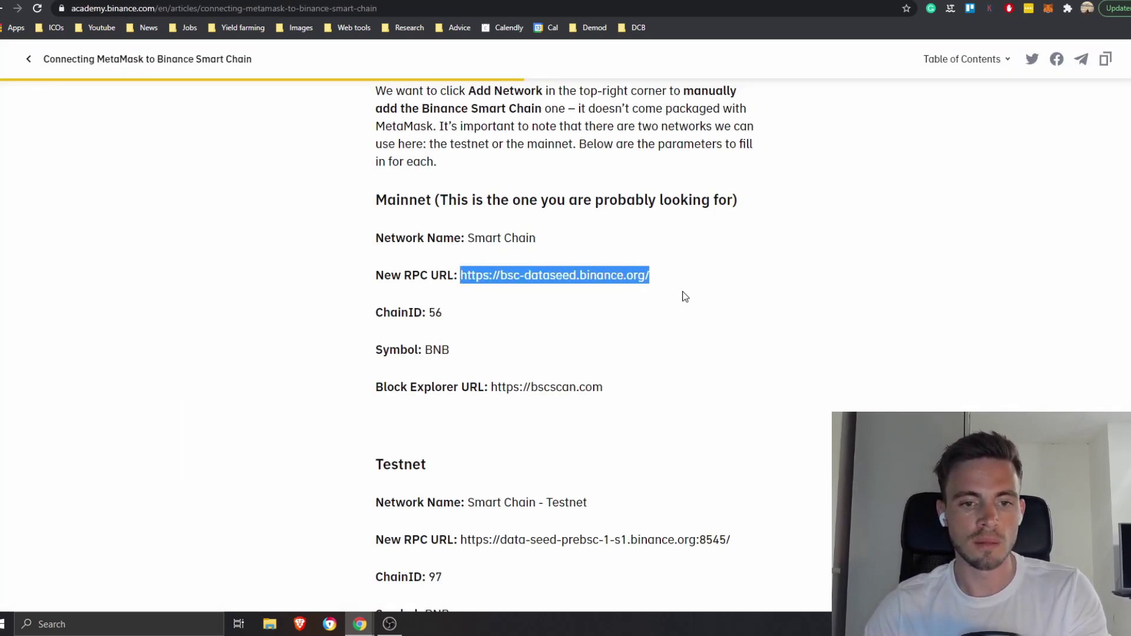
key("alt+Tab")
left_click(634, 328)
key("alt+Tab")
left_click(458, 322)
key("alt+Tab")
key("ctrl+v")
key("alt+Tab")
- Enter chain ID 56 and currency symbol BNB
double_click(433, 381)
key("ctrl+c")
key("alt+Tab")
left_click(652, 379)
key("ctrl+v")
key("Tab")
type("BNB")
key("Tab")
key("alt+Tab")
left_click_drag(607, 393, 491, 393)
key("alt+Tab")
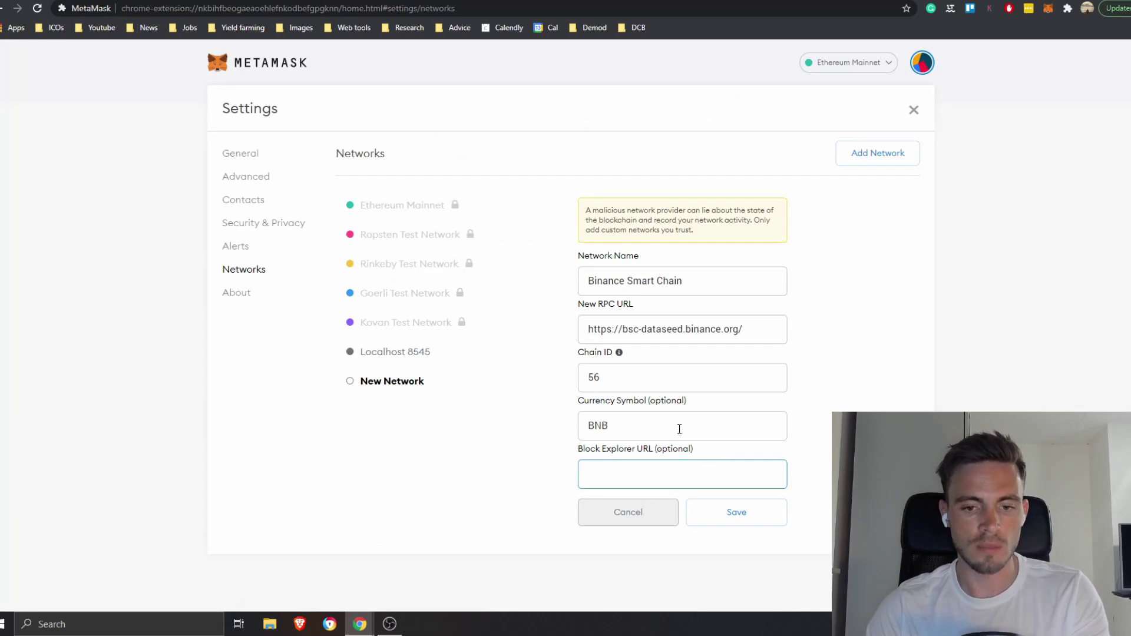
key("ctrl+v")
left_click(802, 485)
left_click(728, 523)
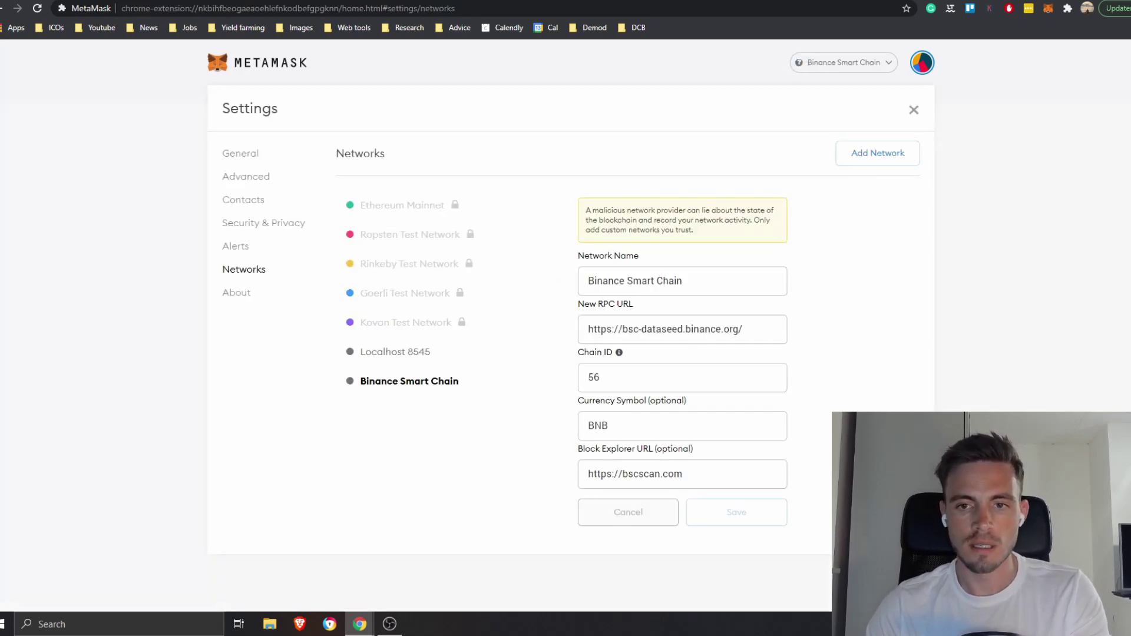
- Keep Binance Smart Chain as the active network and connect PancakeSwap to MetaMask
left_click(847, 64)
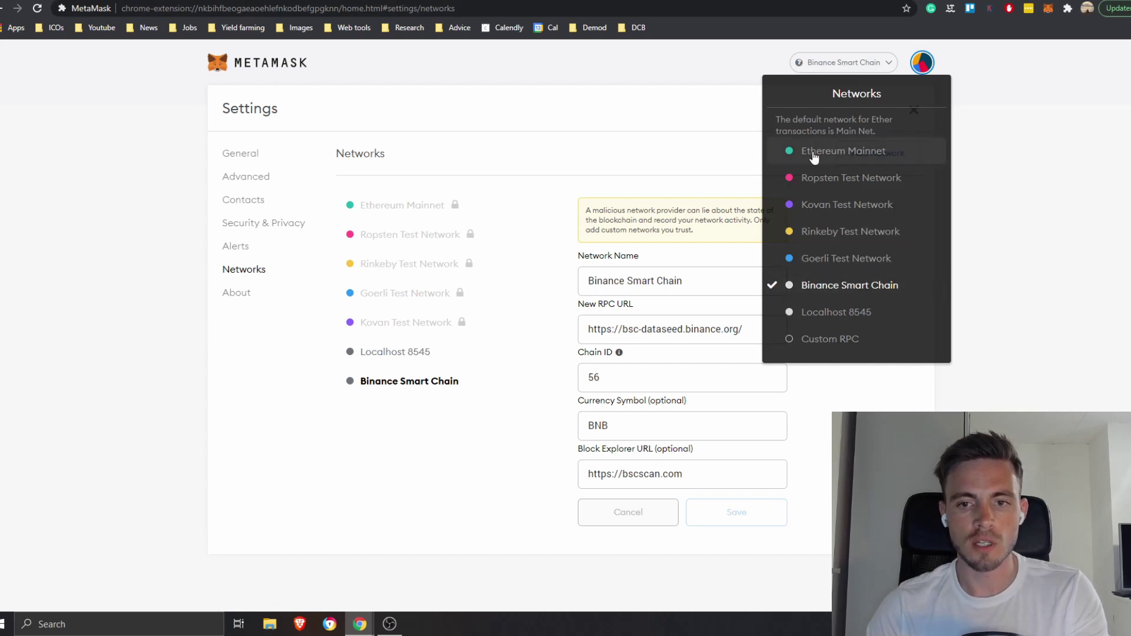
left_click(814, 152)
left_click(846, 63)
left_click(857, 296)
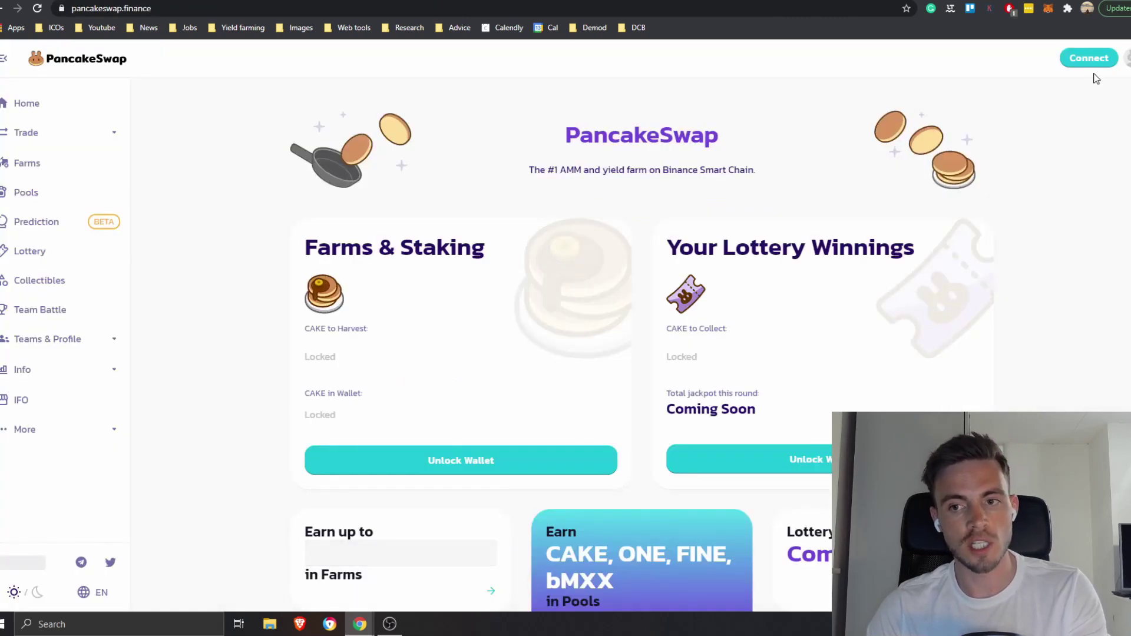
left_click(1088, 59)
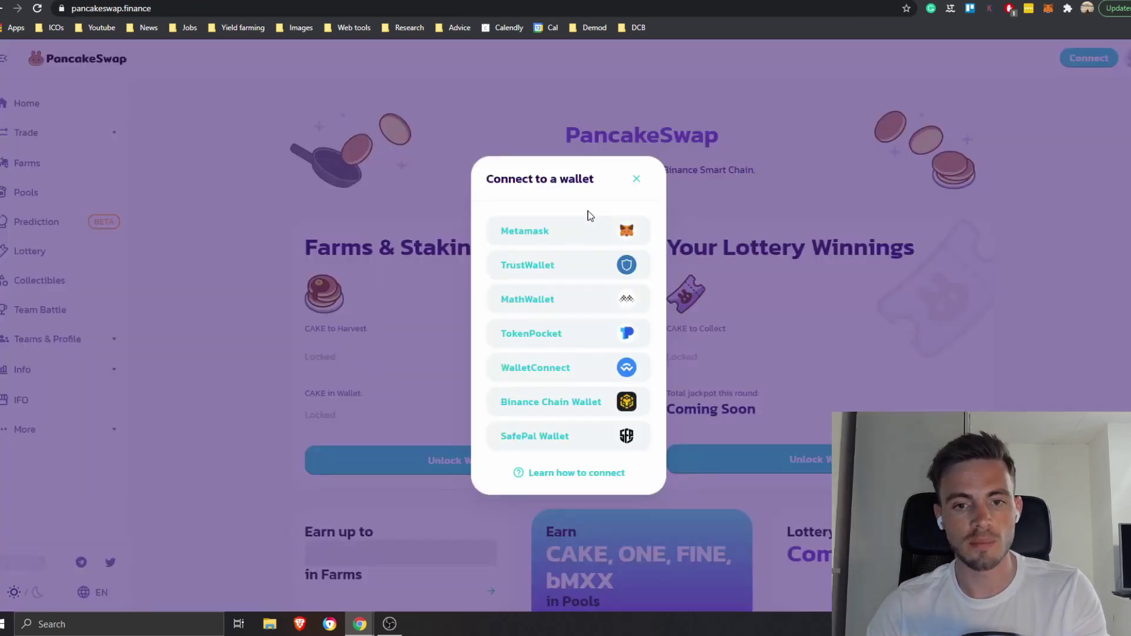
left_click(563, 230)
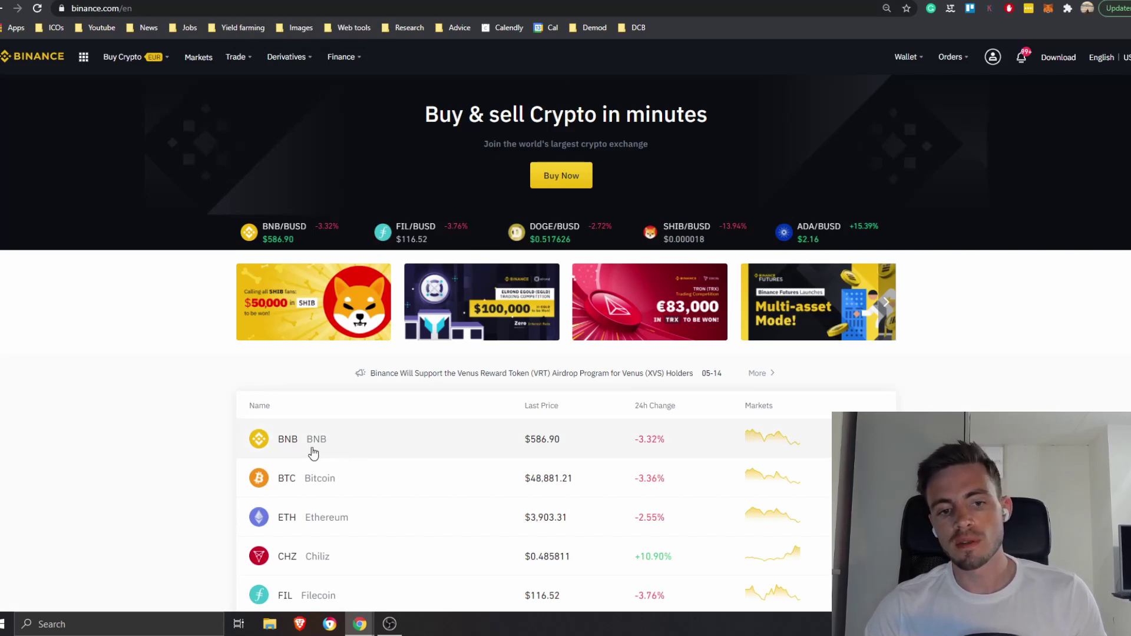
- Scroll through the binance.com market price table
scroll(312, 452, "down", 1)
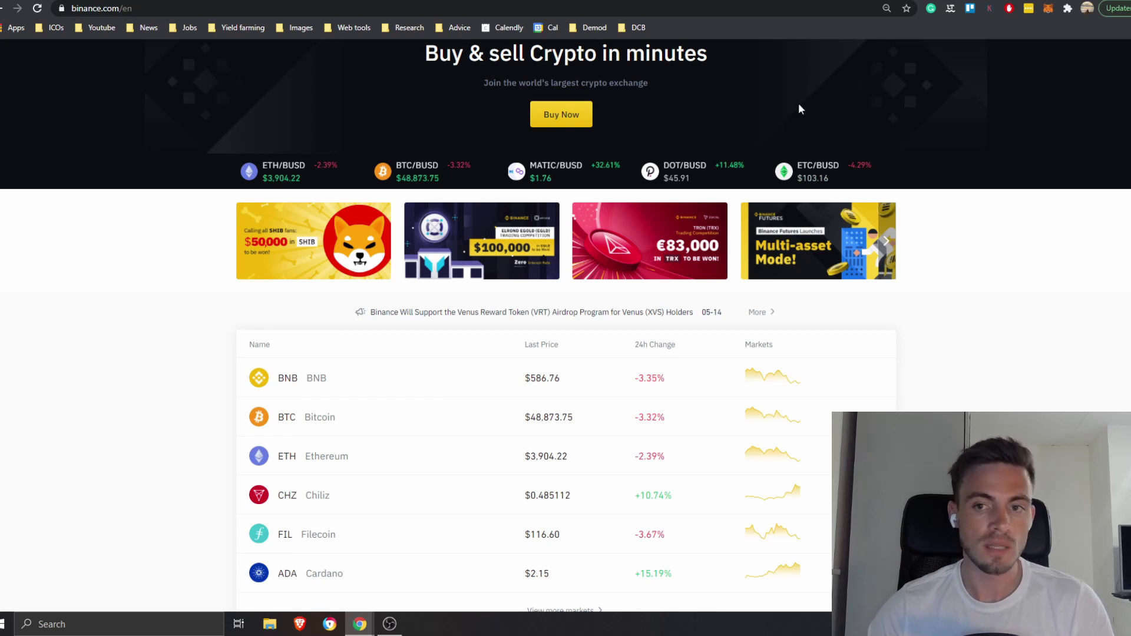
scroll(775, 150, "up", 1)
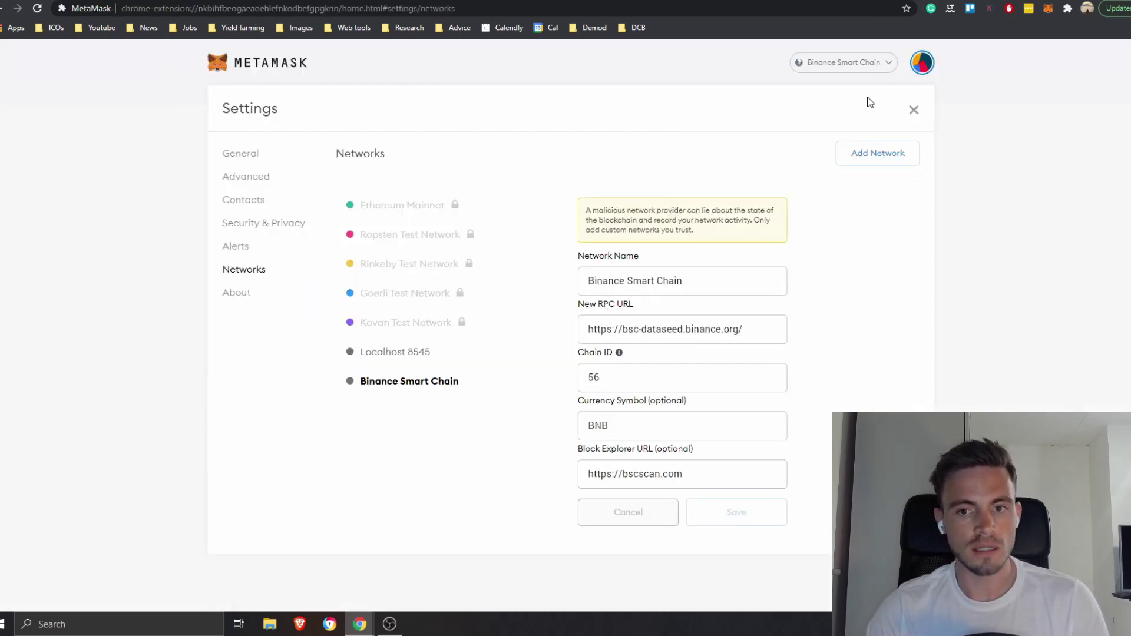
- Close Settings, copy the wallet address, and paste it into the browser address bar
left_click(913, 110)
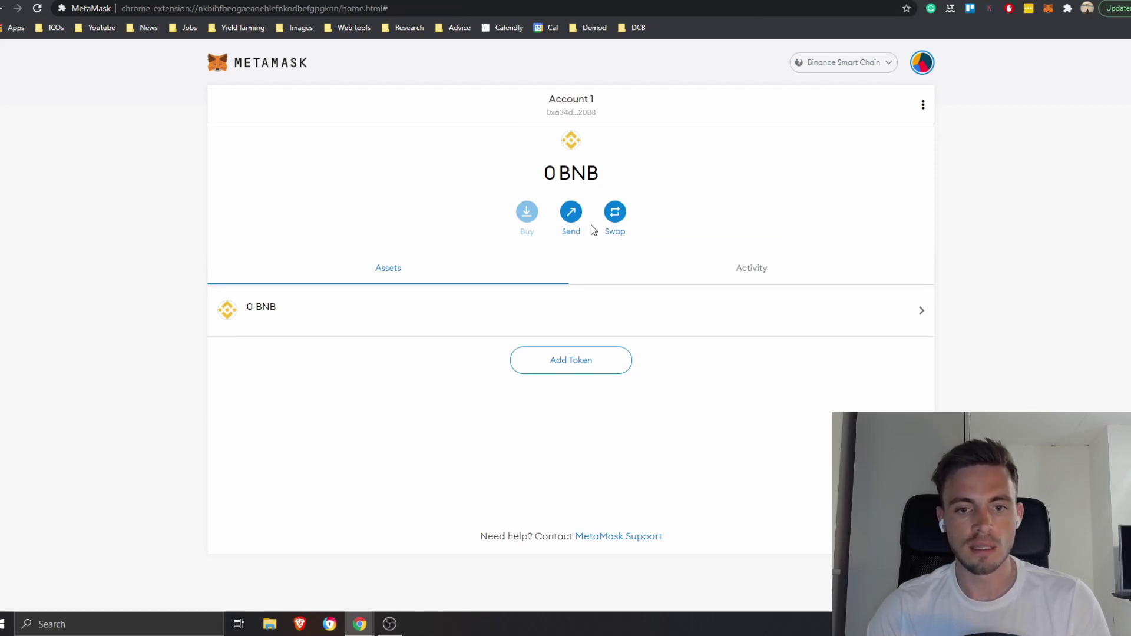
left_click(573, 112)
left_click(548, 14)
key("ctrl+v")
key("ctrl+a")
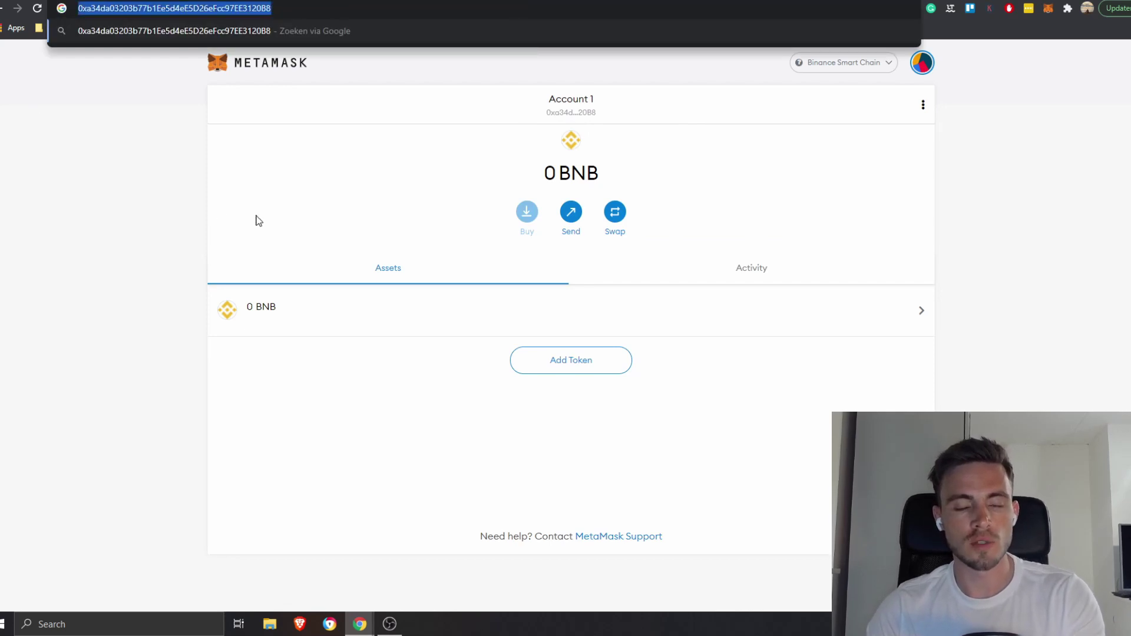
left_click(897, 221)
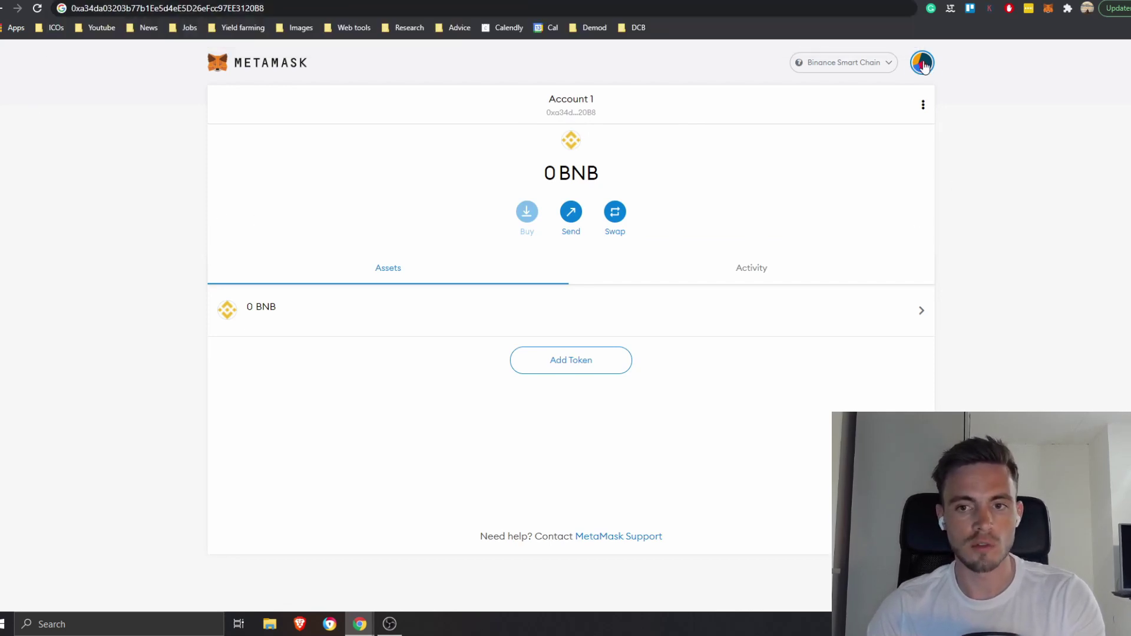
left_click(266, 8)
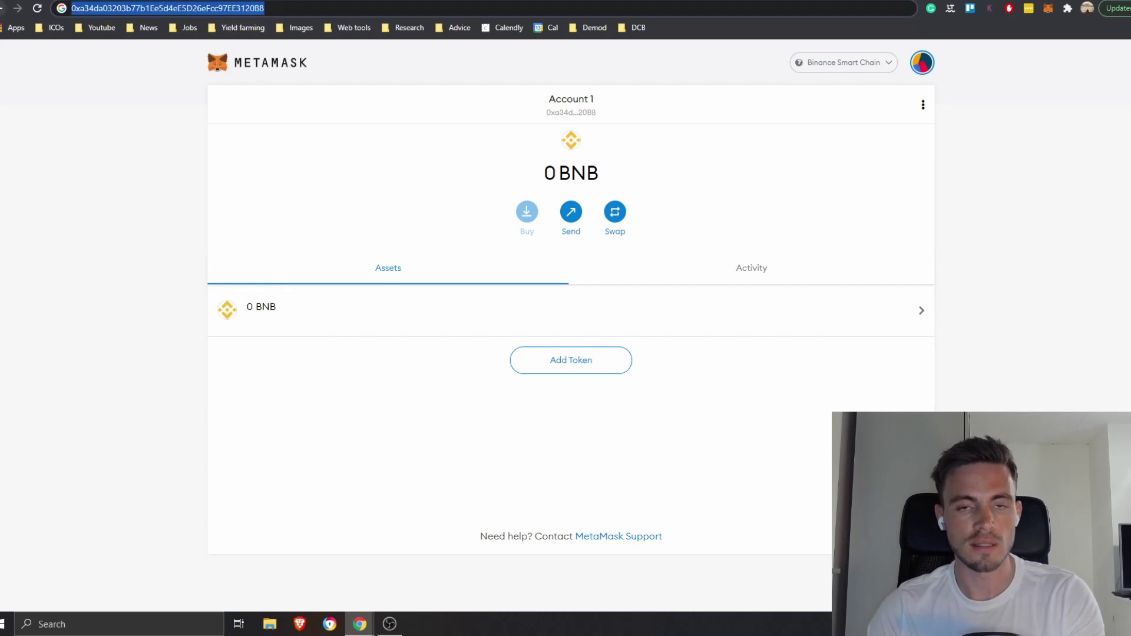
left_click(925, 66)
left_click(1022, 118)
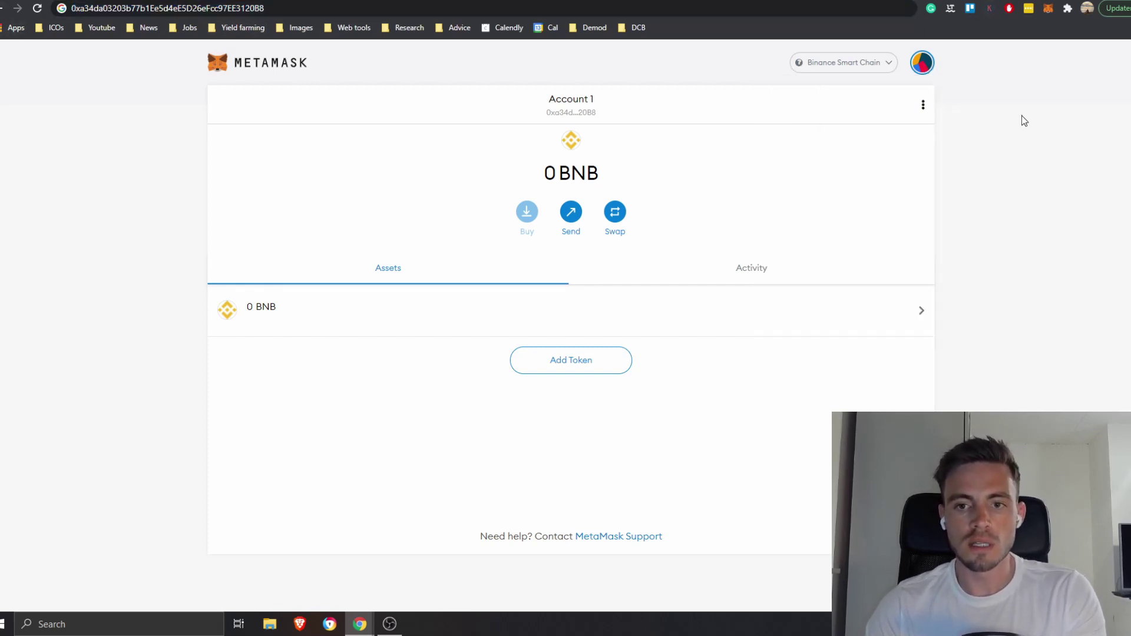
left_click(308, 13)
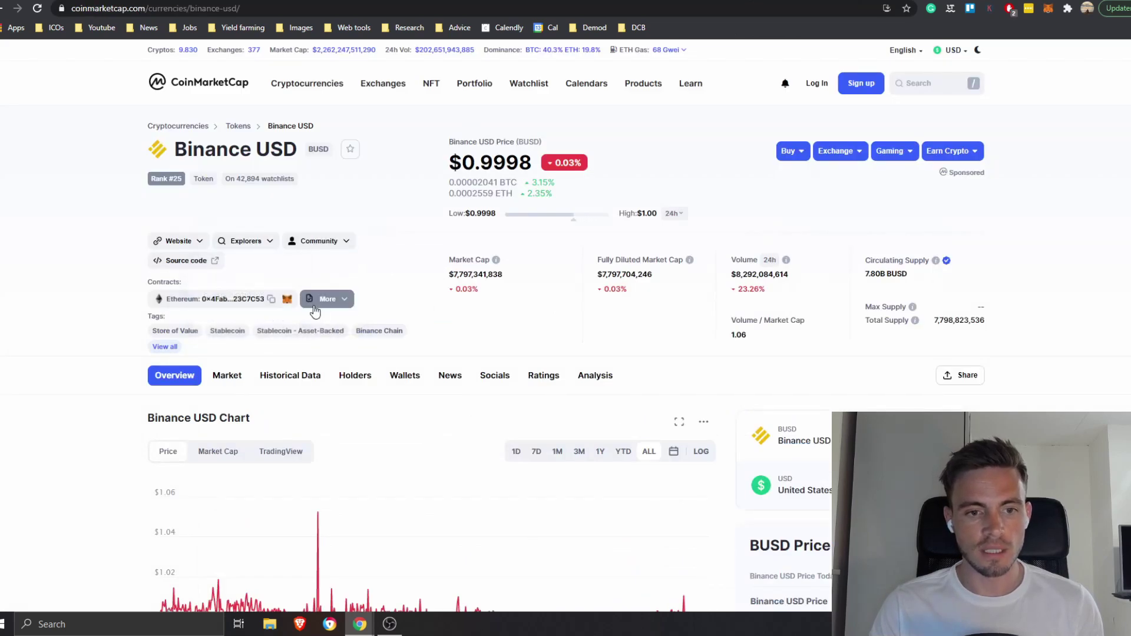
- Switch the wallet to Ethereum Mainnet and copy BUSD's Ethereum contract address from CoinMarketCap
left_click(325, 299)
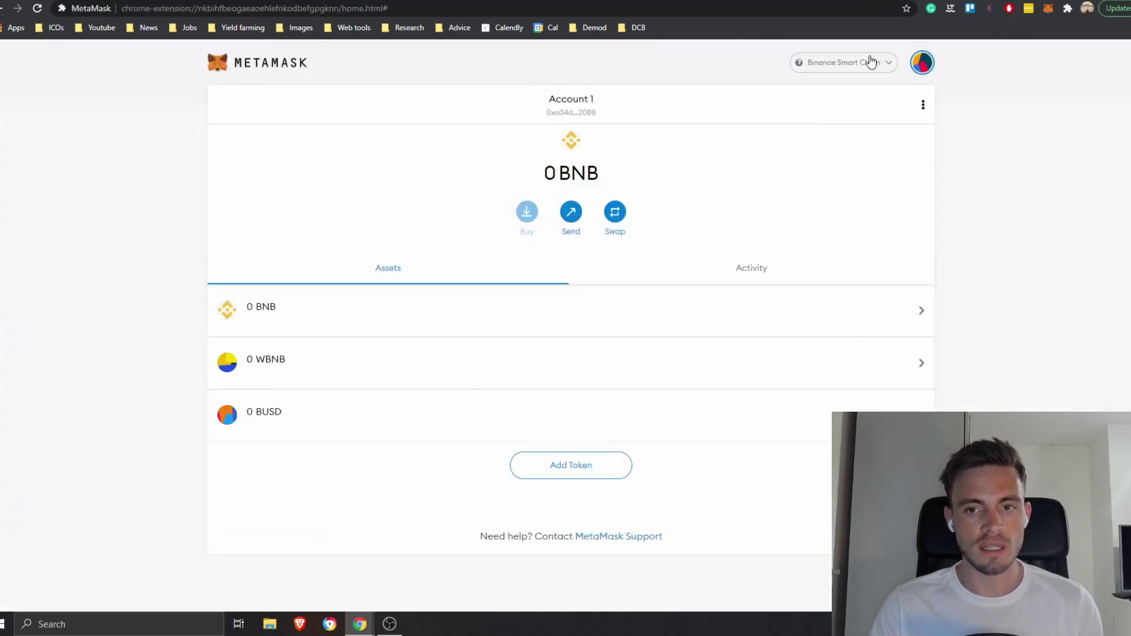
left_click(870, 61)
left_click(828, 153)
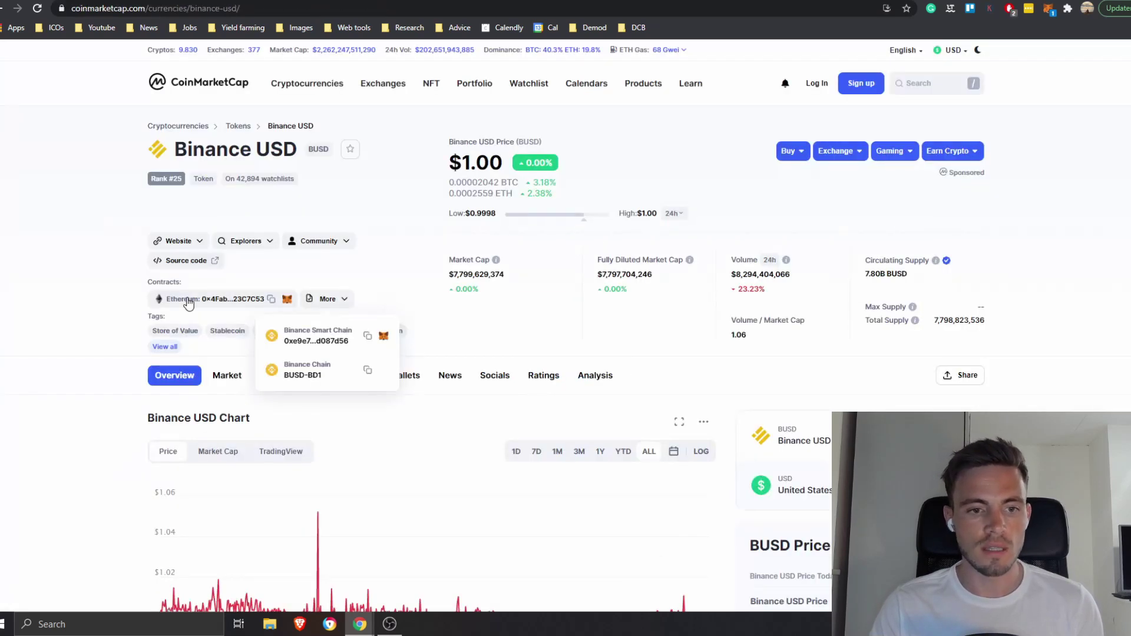
left_click(207, 302)
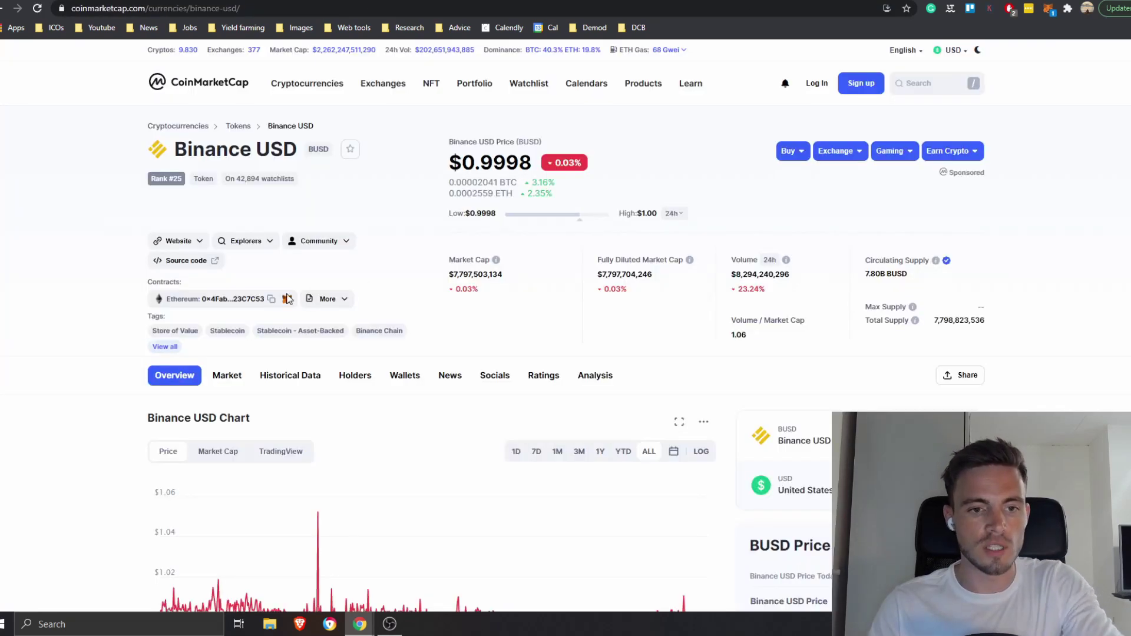
left_click(271, 299)
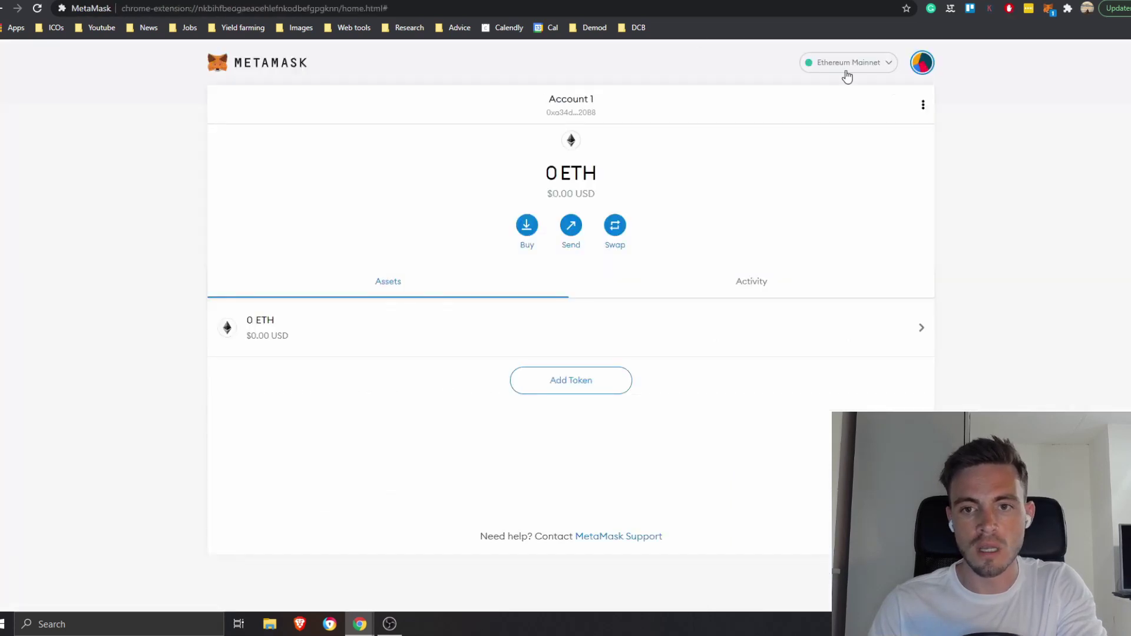
- Add BUSD as a custom token by pasting its contract address and confirming
left_click(846, 65)
left_click(570, 424)
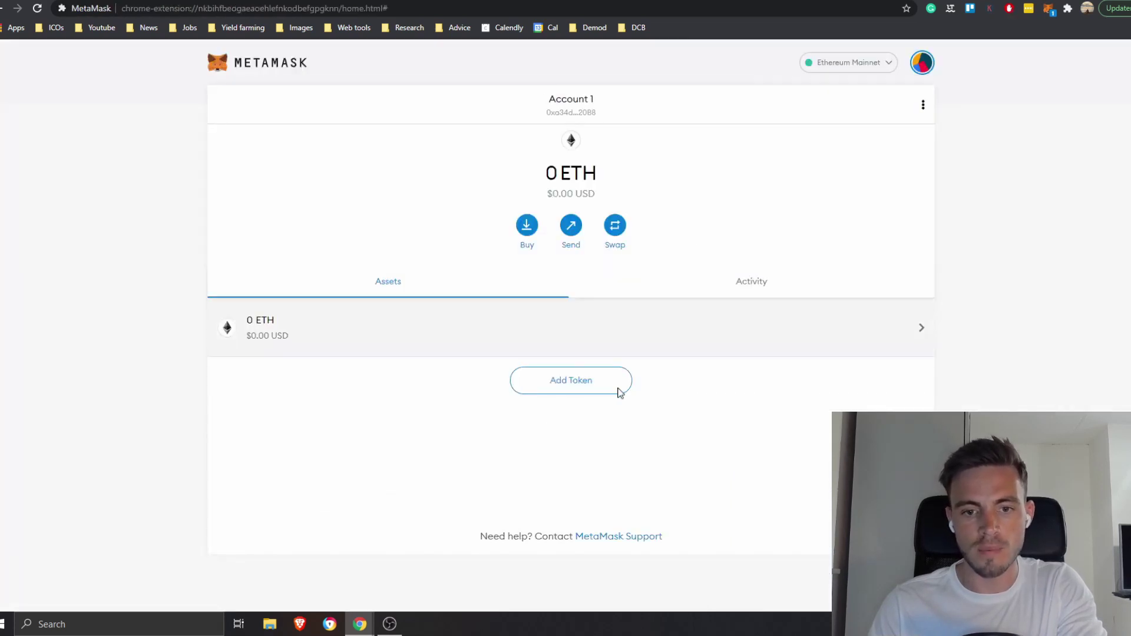
left_click(566, 381)
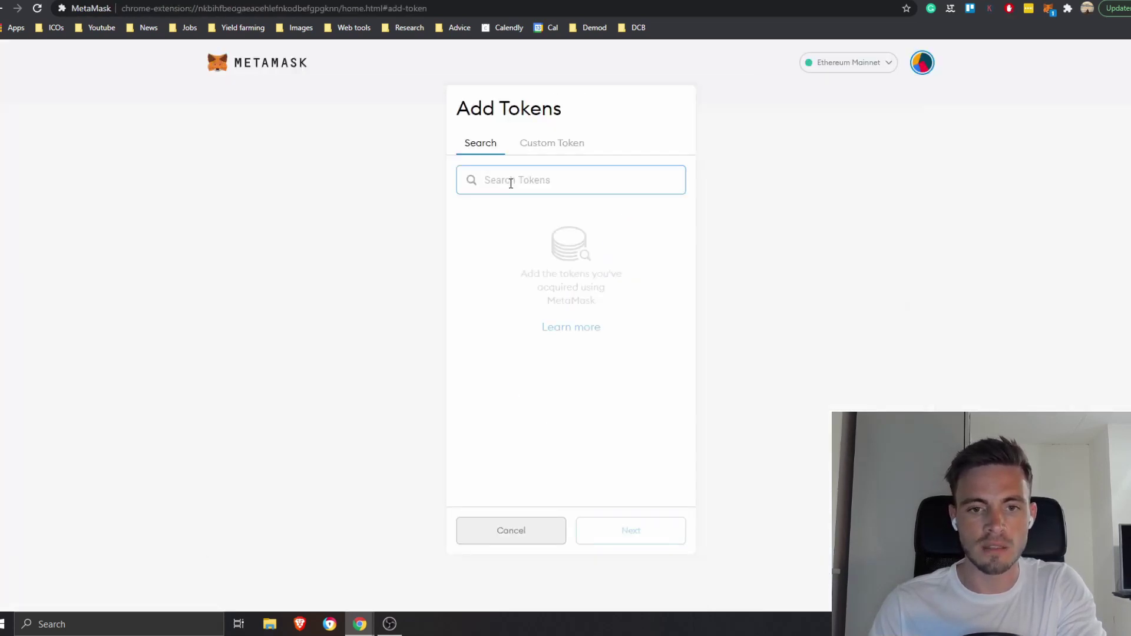
left_click(552, 142)
left_click(518, 199)
key("ctrl+v")
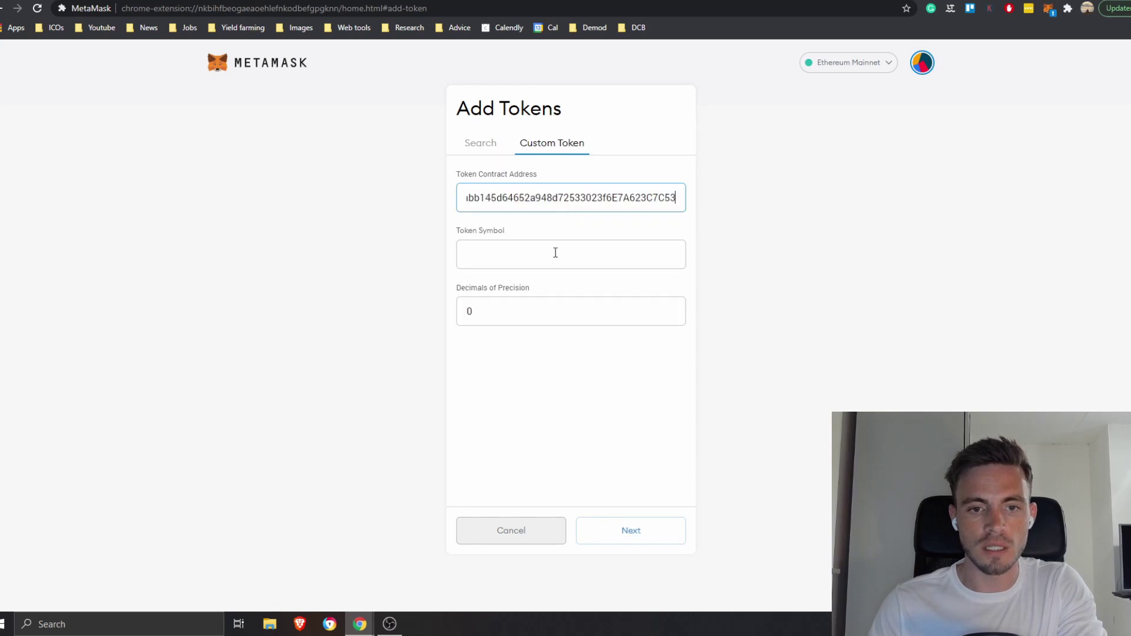
left_click(646, 534)
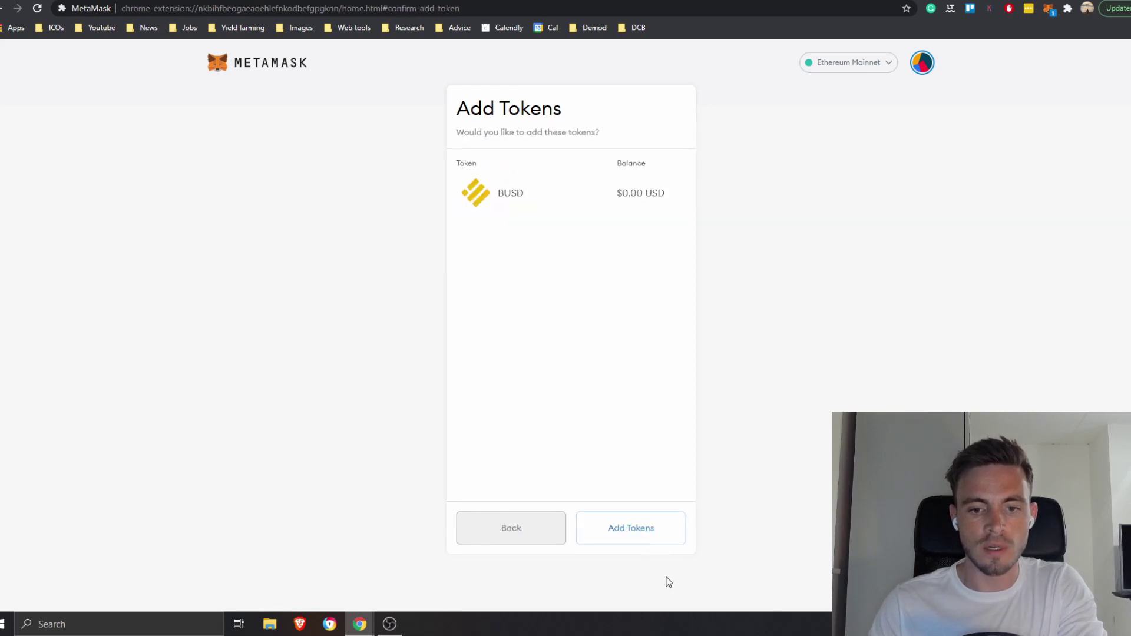
left_click(648, 531)
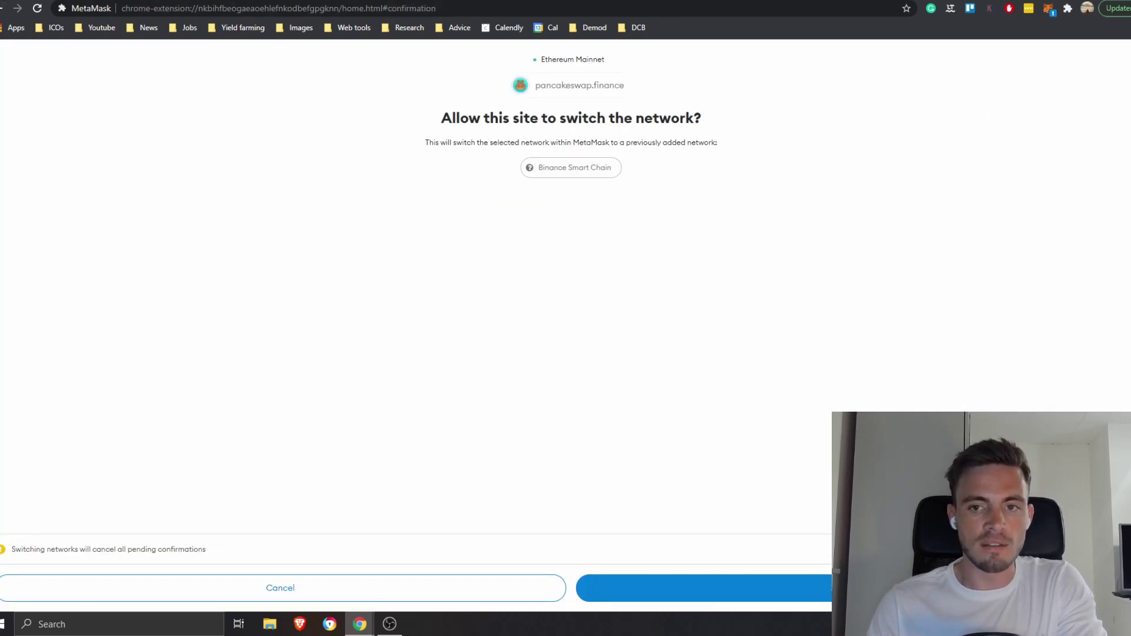
- Cancel PancakeSwap's switch-network request and select Binance Smart Chain in the wallet
left_click(1043, 9)
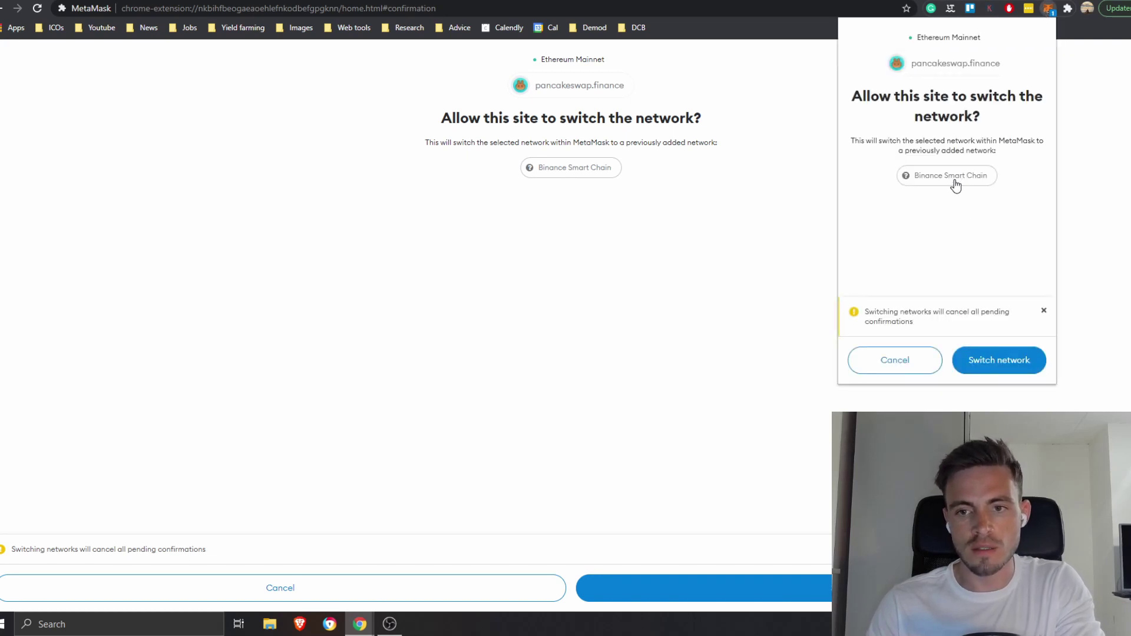
left_click(910, 361)
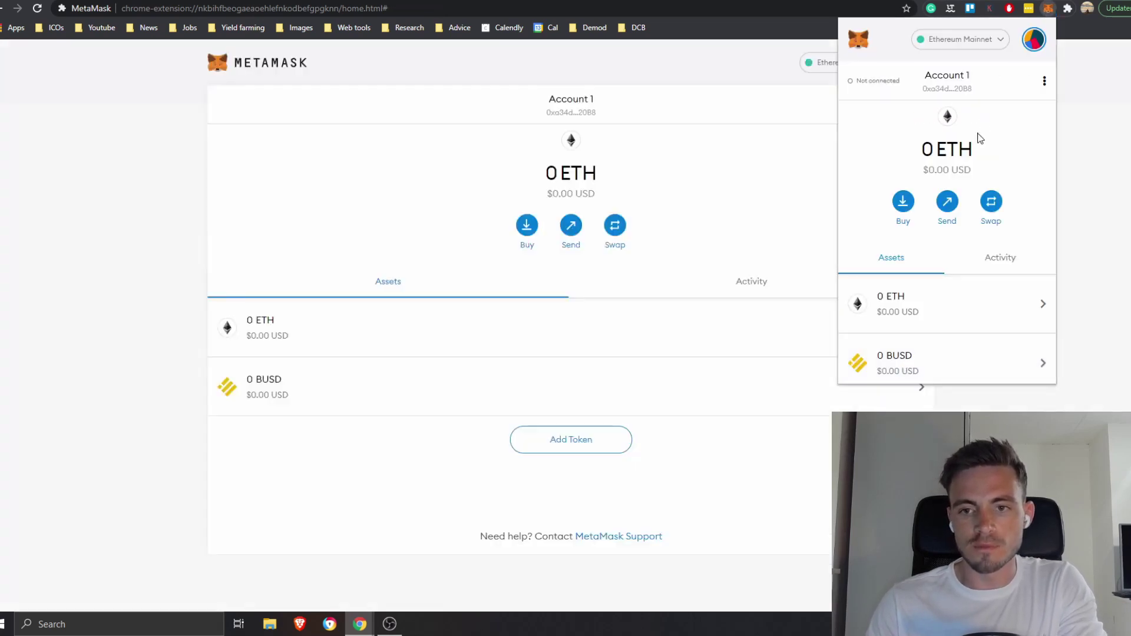
left_click(966, 40)
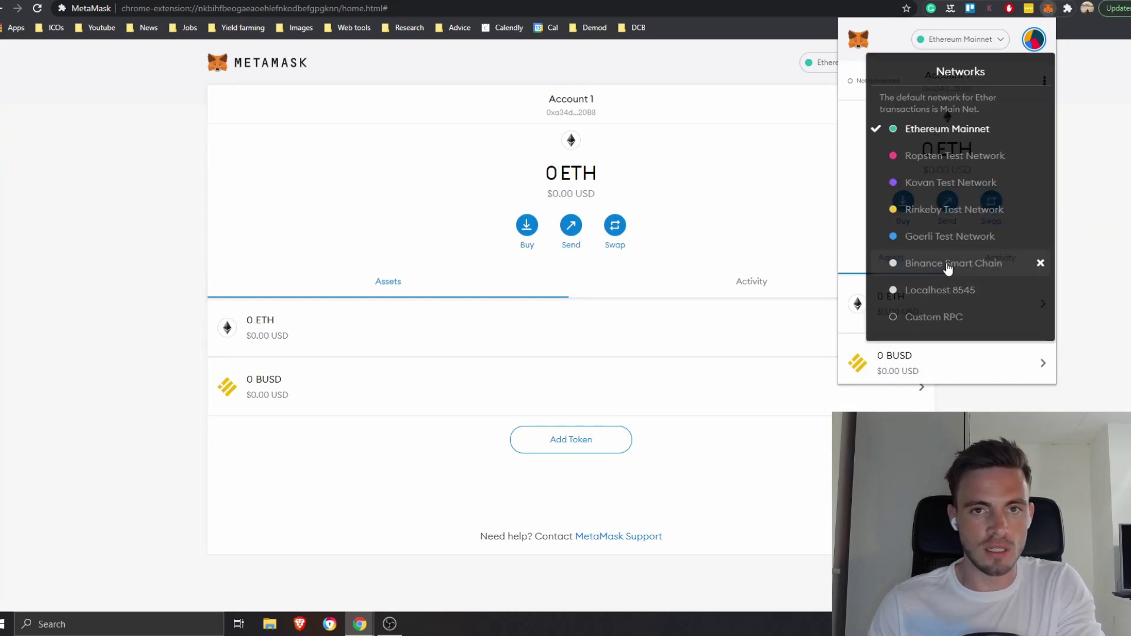
left_click(948, 265)
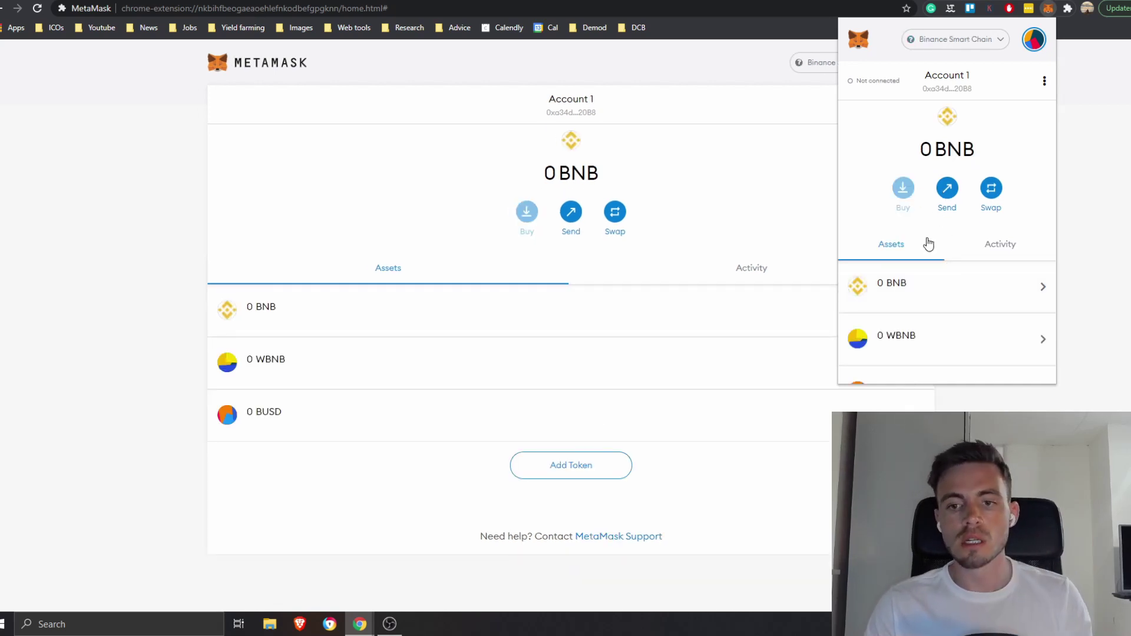
- Open the BUSD token's Send screen, then close the wallet popup
scroll(915, 334, "down", 2)
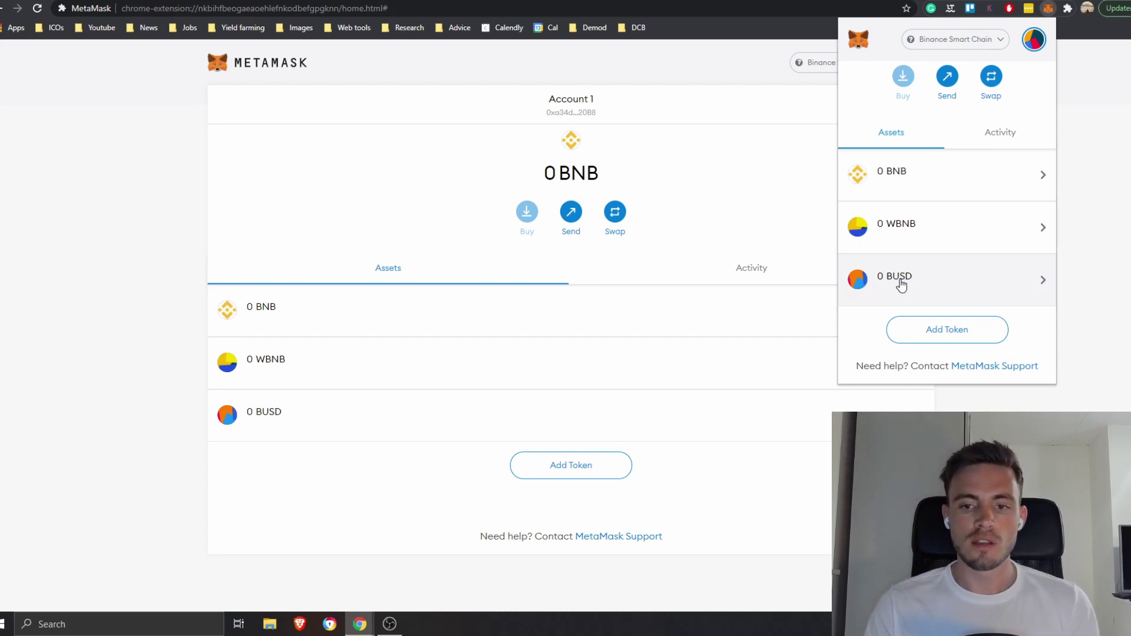
left_click(900, 282)
left_click(924, 188)
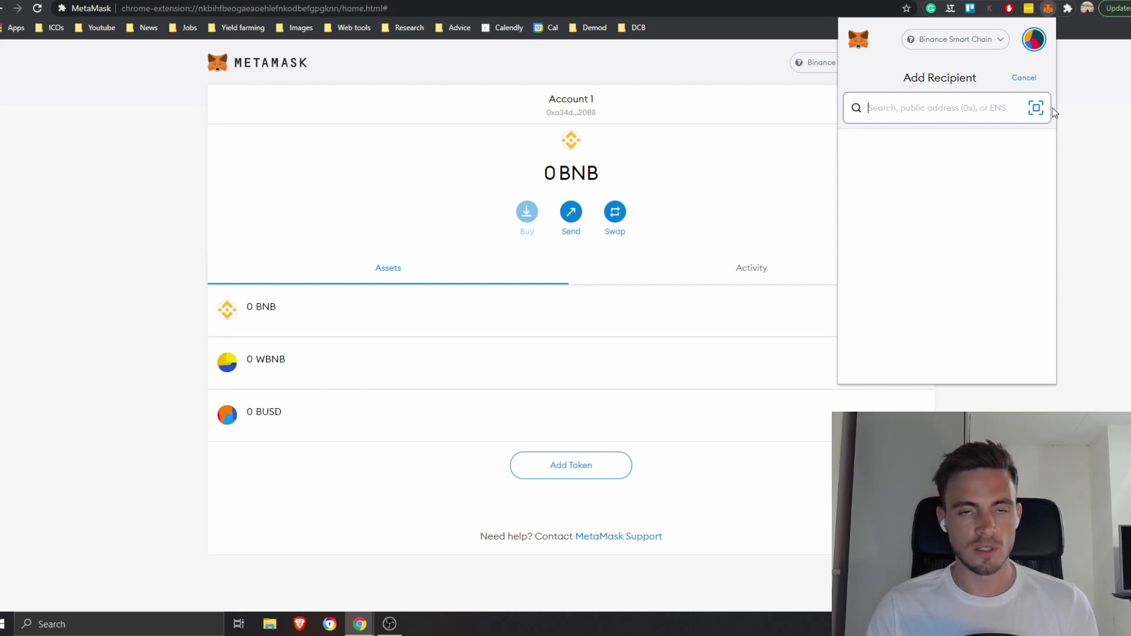
left_click(762, 146)
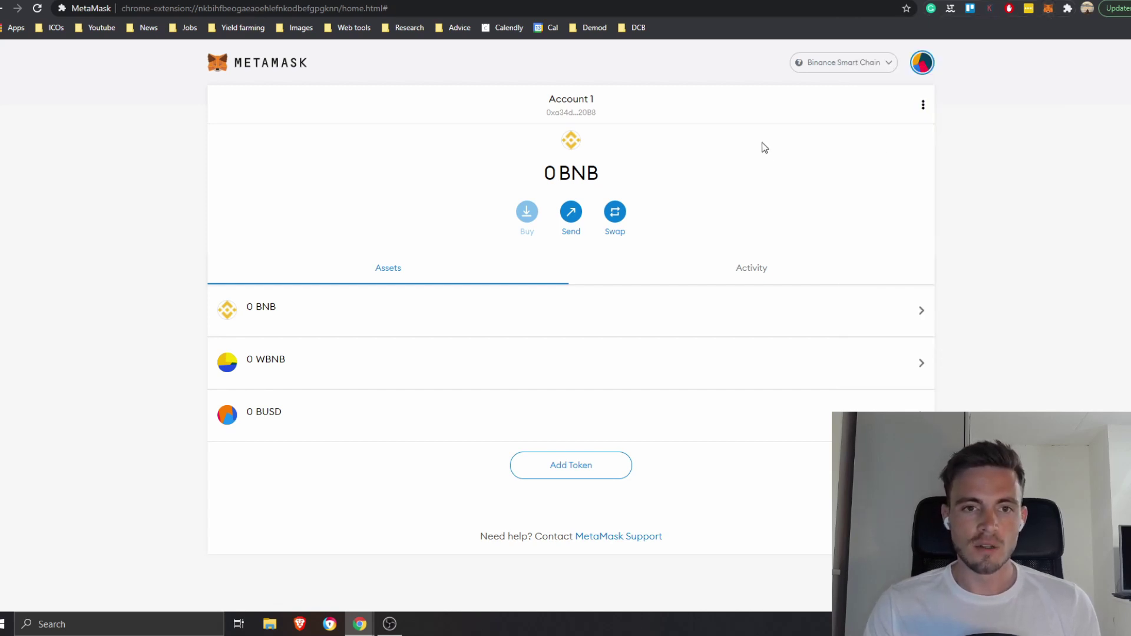